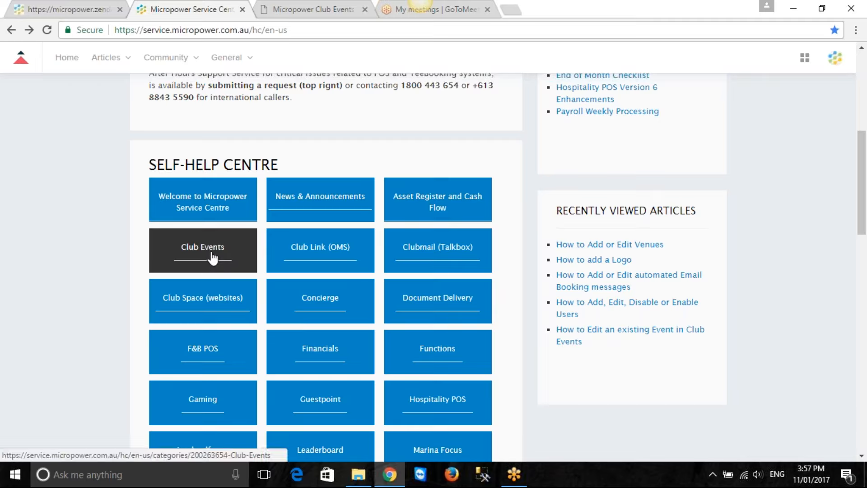
Open the Club Events category in the self-help centre and look over its how-to articles and training videos
left_click(199, 256)
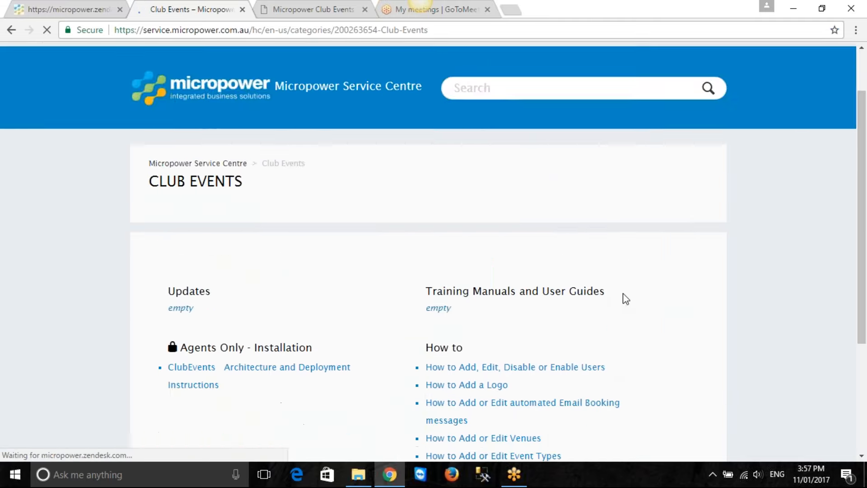
scroll(630, 294, "down", 3)
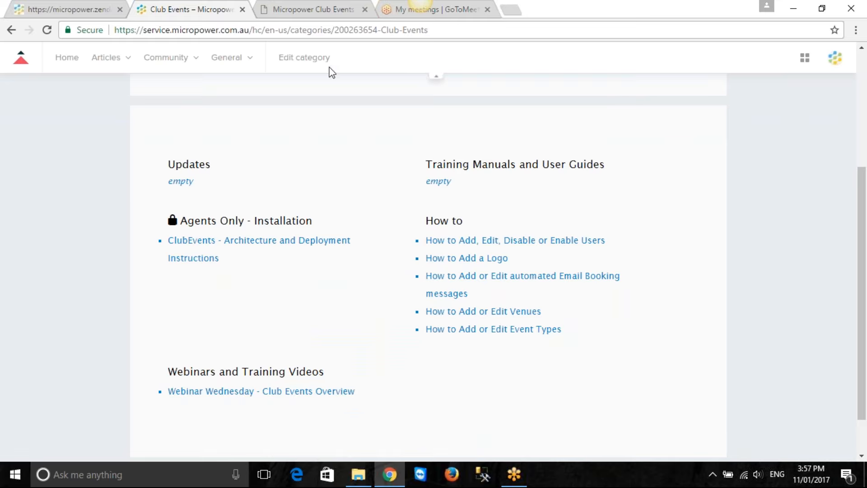
Switch to the Micropower Club Events site, log off and log back on with the prefilled account credentials
left_click(306, 8)
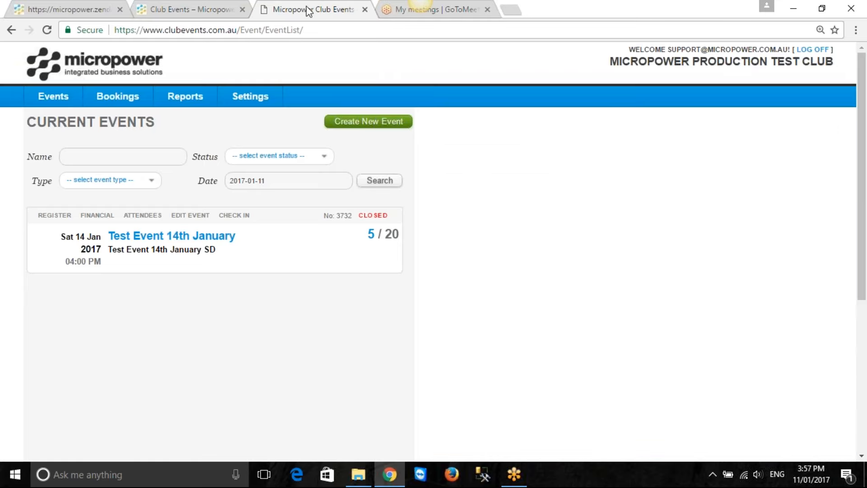
left_click(817, 50)
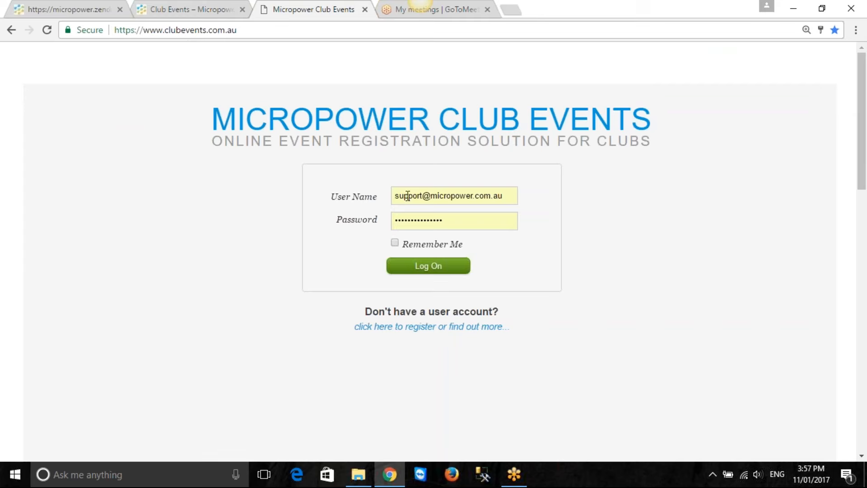
left_click(432, 271)
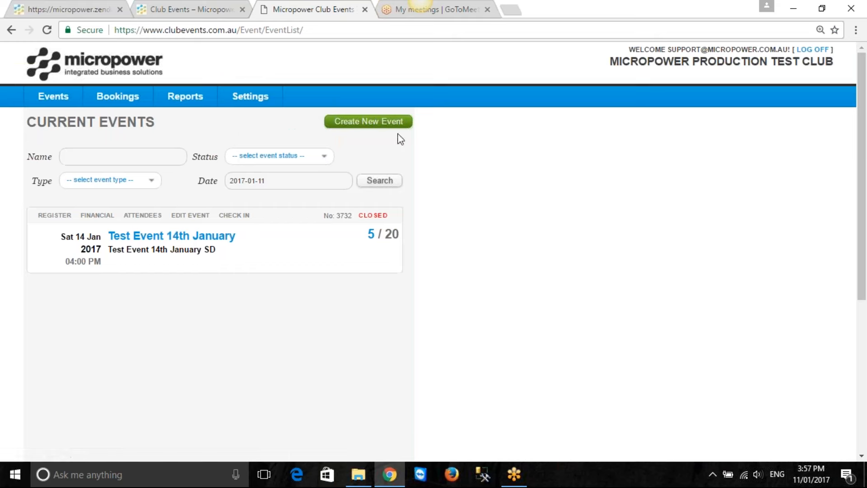
Create a new event in the current events list and name it "Friday Night Dinner"
left_click(55, 97)
left_click(374, 127)
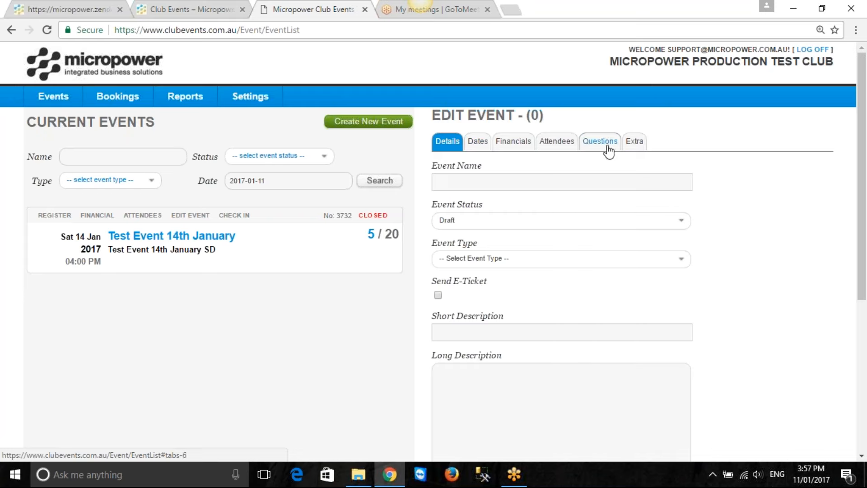
scroll(633, 175, "down", 2)
scroll(636, 178, "down", 2)
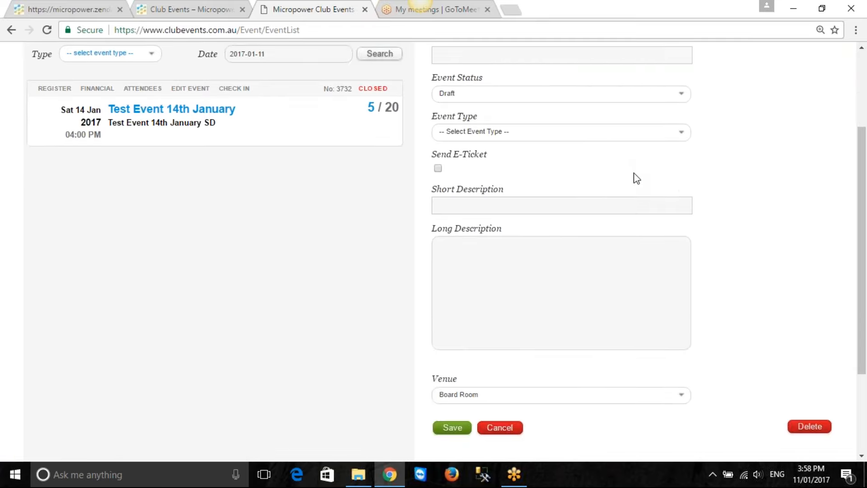
left_click(451, 431)
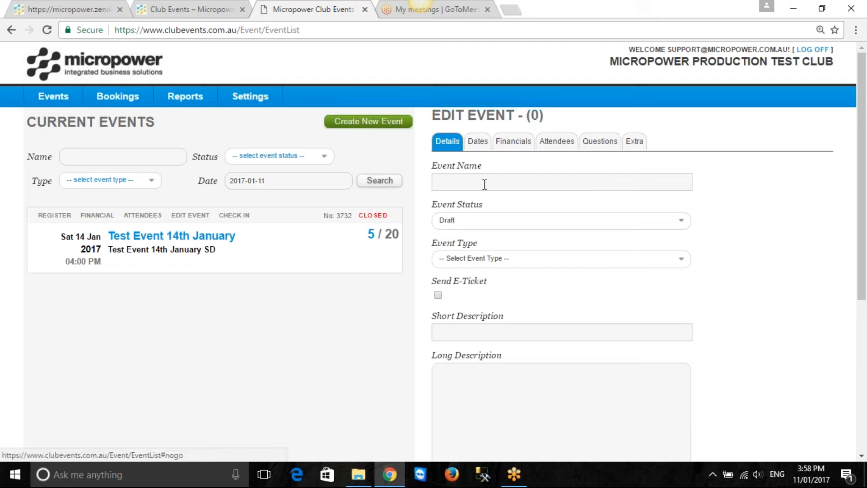
left_click(465, 179)
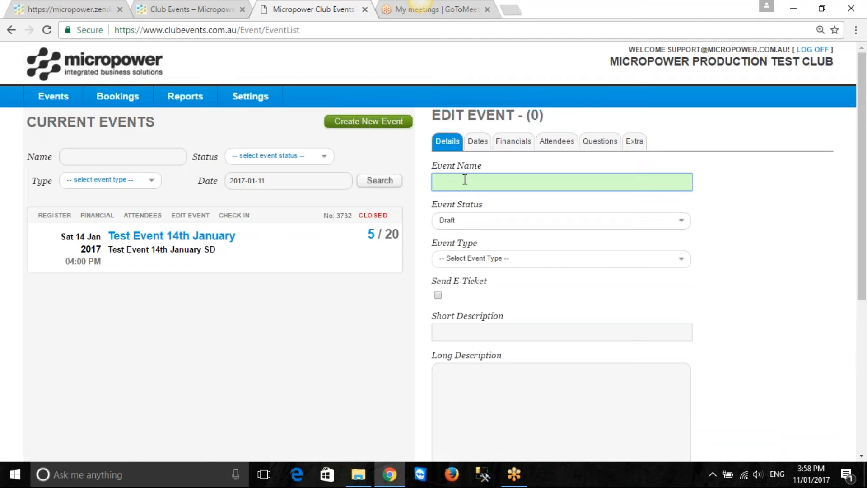
type("Friday Night Dinner")
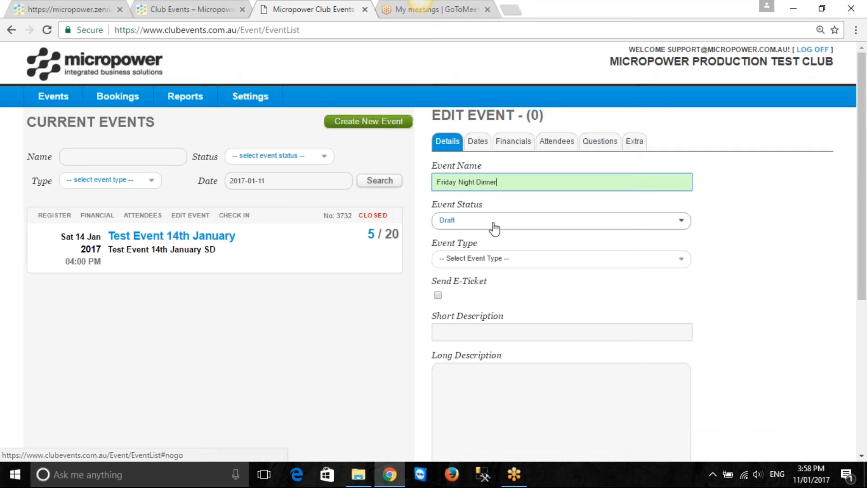
Keep the event status at Draft and set the event type to Dinner and Show
left_click(679, 219)
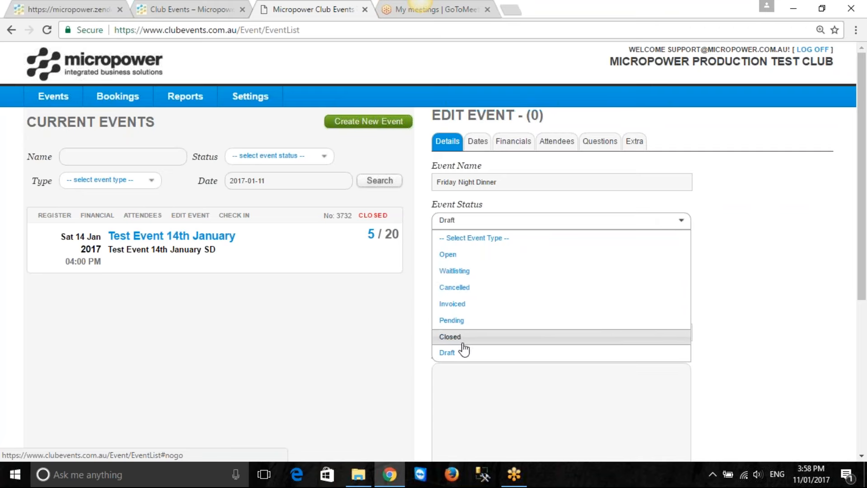
left_click(700, 206)
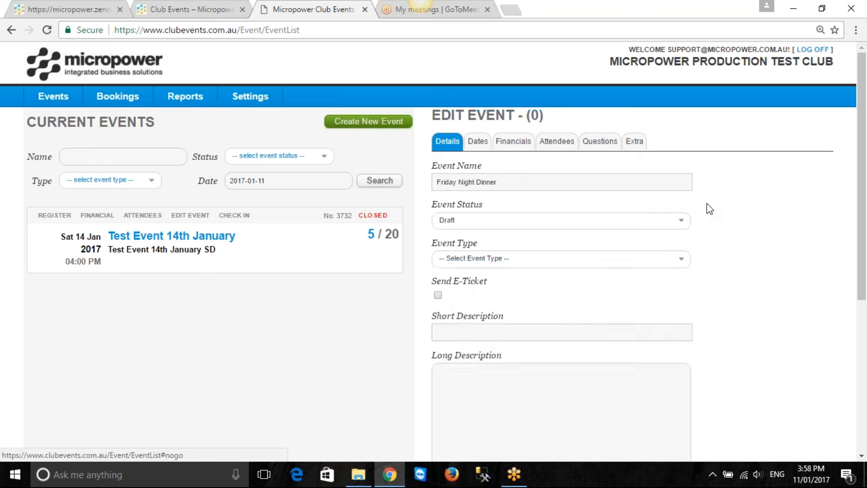
left_click(519, 263)
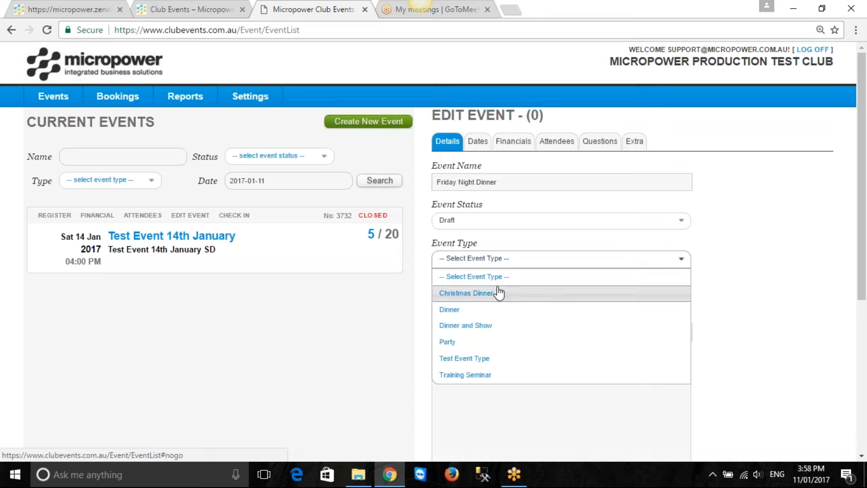
left_click(501, 326)
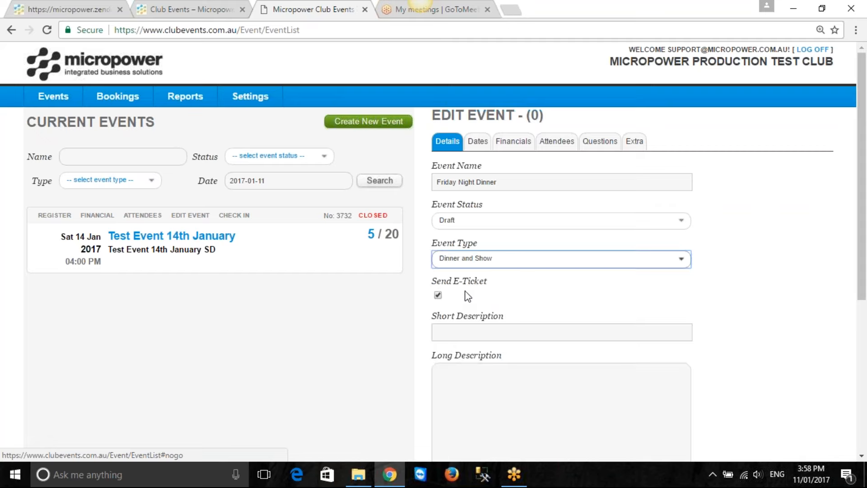
Keep Send E-Ticket enabled and set the short description to "Friday Night Dinner"
scroll(483, 289, "down", 1)
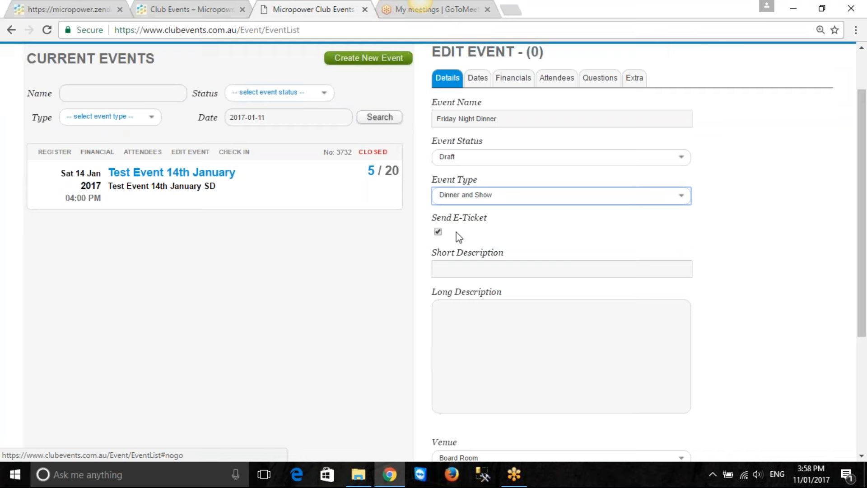
left_click(438, 233)
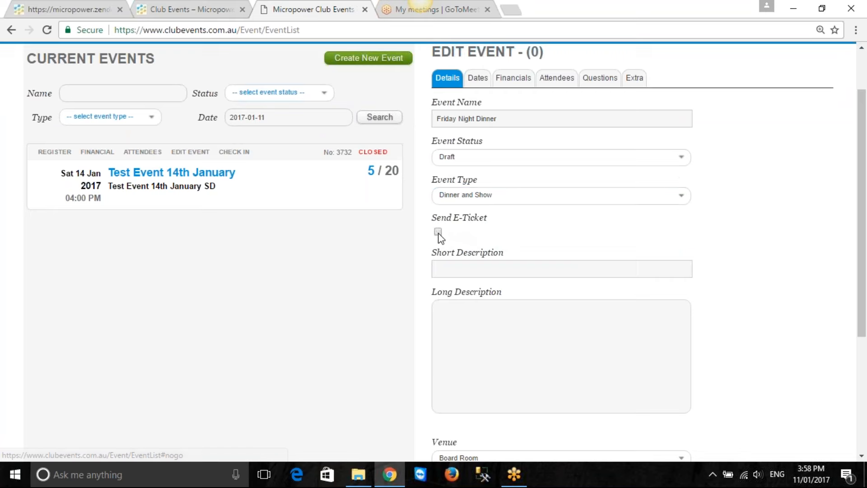
left_click(437, 232)
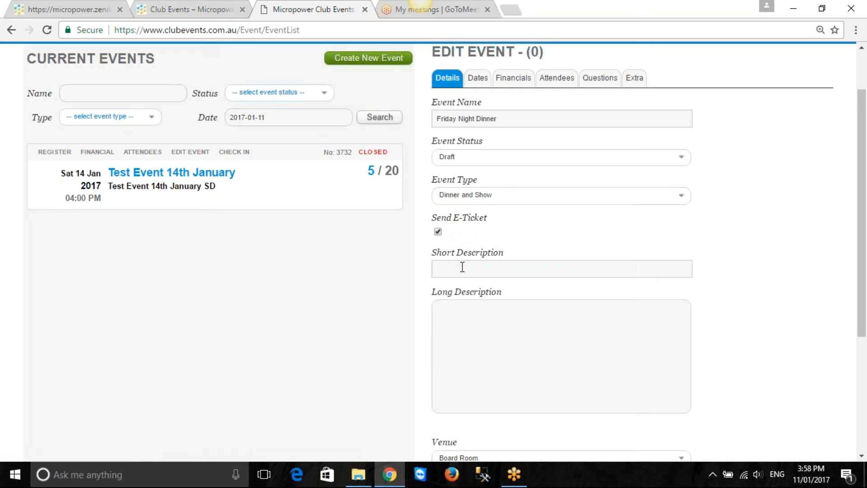
left_click(462, 267)
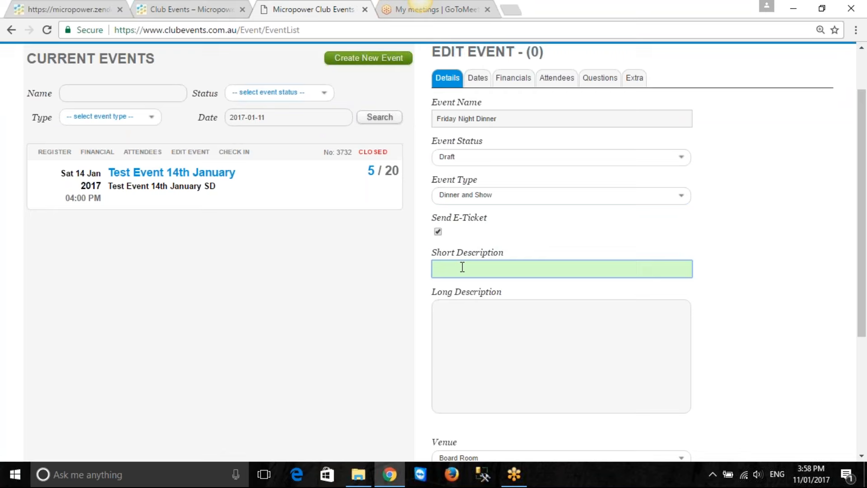
type("Friday Night Dinner")
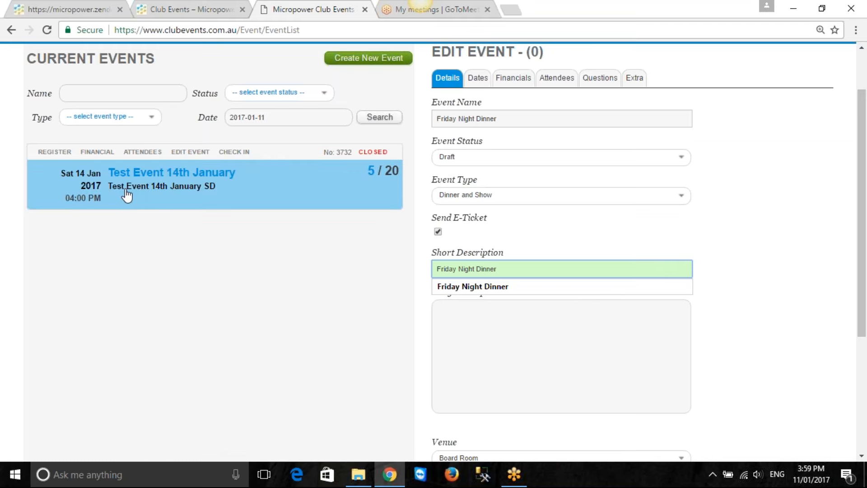
Write the long description as "Friday Night Dinner", followed on a new line by "Dinner includes Seafood Buffet and musical trio. Dancing will commence after 9pm."
left_click(474, 314)
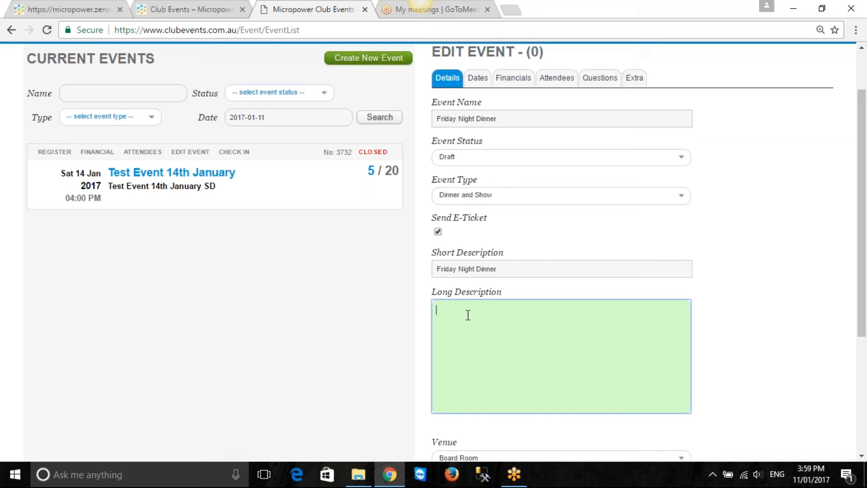
type("Friday Night Dinner")
key("Return")
type("Dinner includes Seaf")
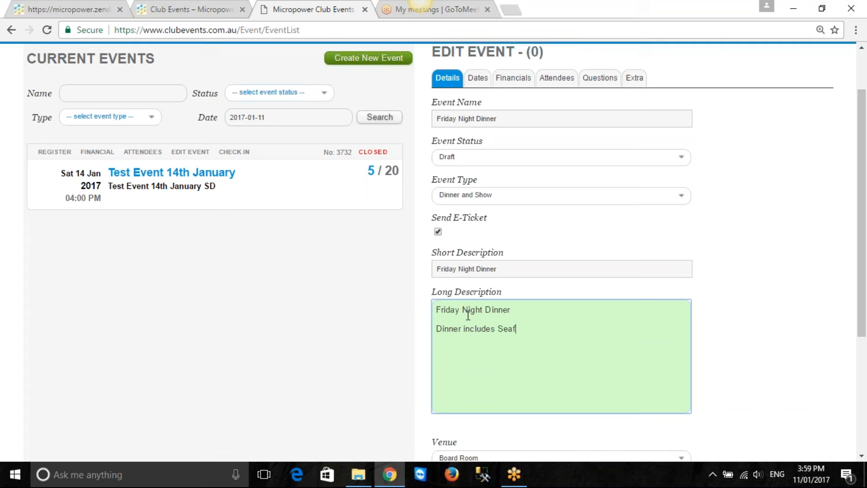
type("ood Buffet and musical trio.")
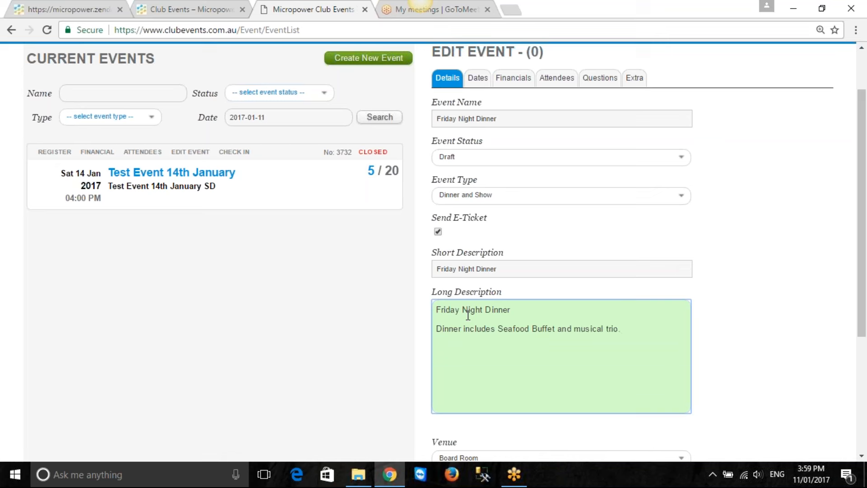
type("  Dancing will commence after 9pm.")
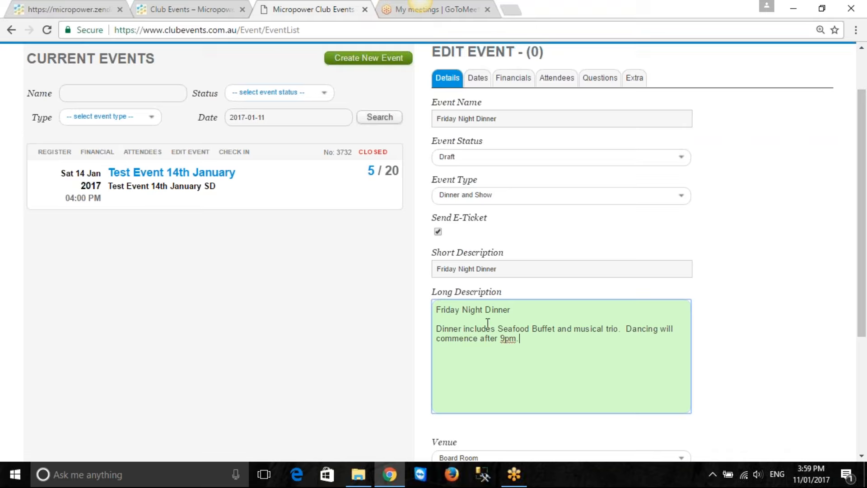
Set the event's venue to Ocean View Room
scroll(492, 332, "down", 2)
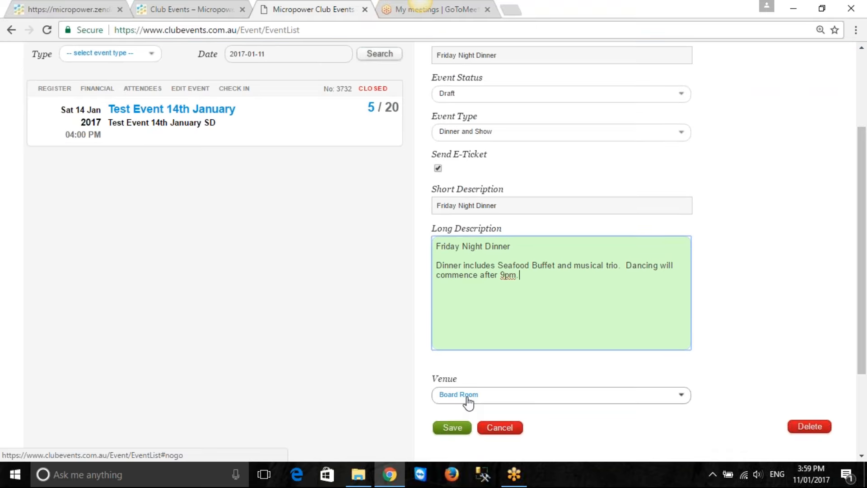
left_click(680, 399)
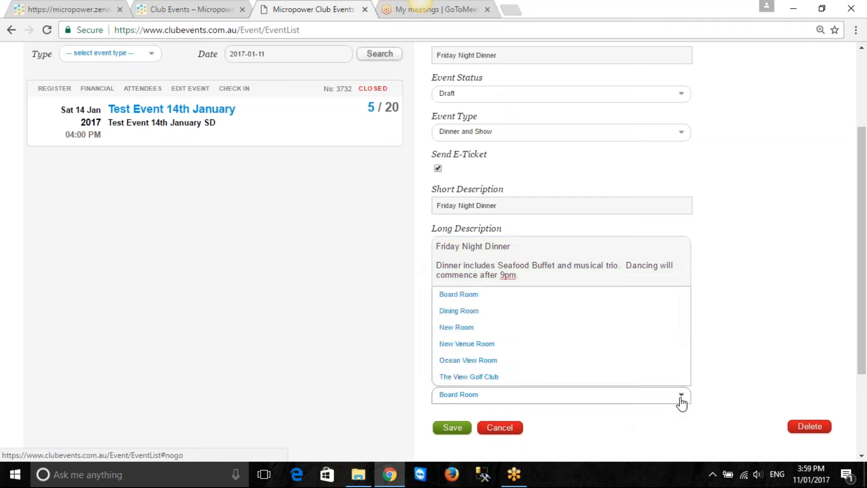
left_click(493, 360)
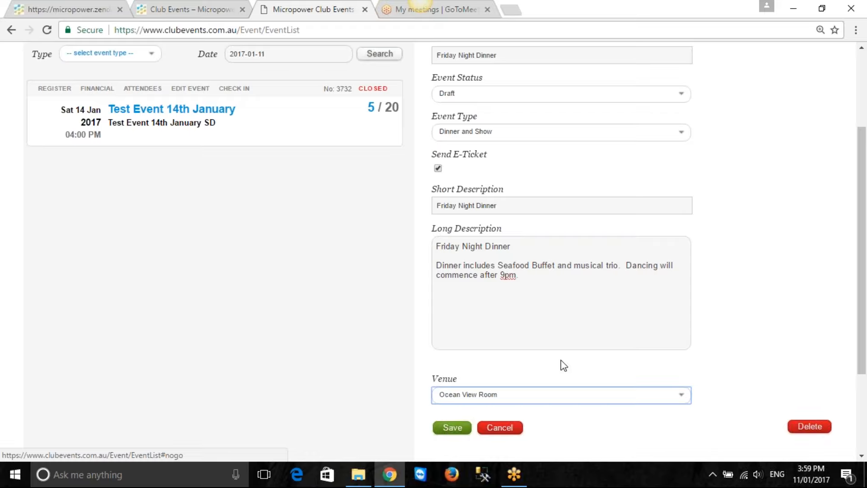
Set the event's start to Friday 3 February 2017 at 18:30 and auto-calculate its remaining dates
scroll(563, 365, "up", 3)
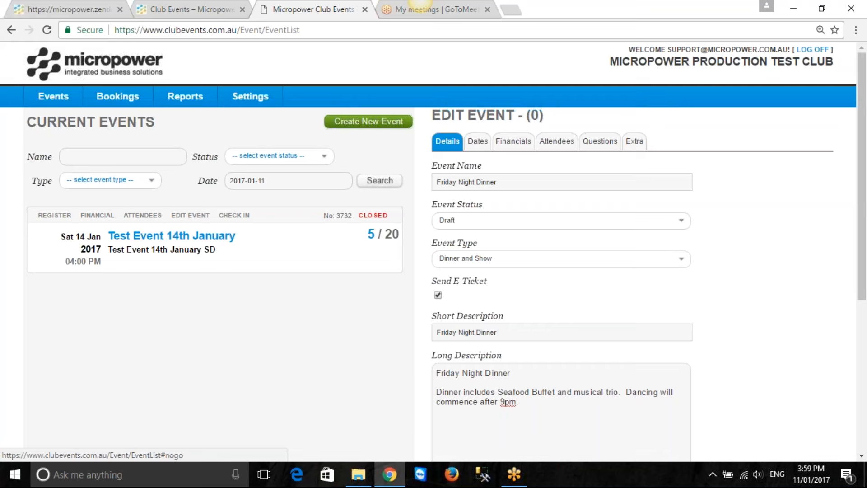
left_click(477, 144)
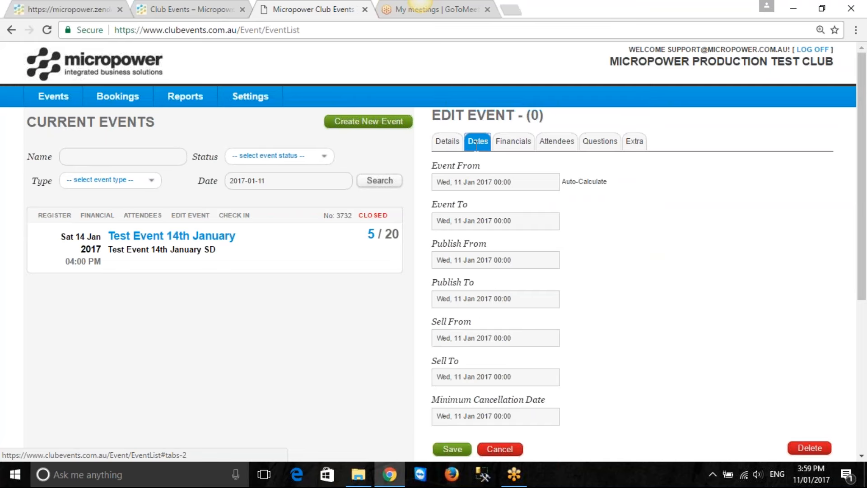
left_click(505, 182)
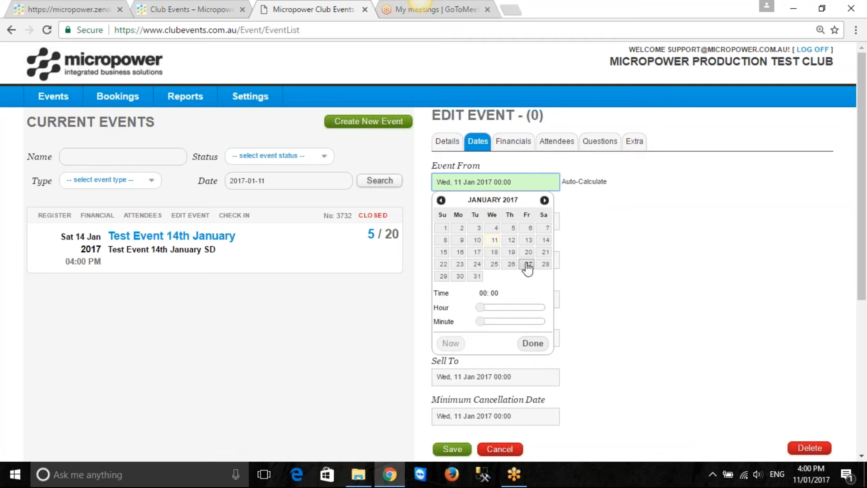
left_click(544, 200)
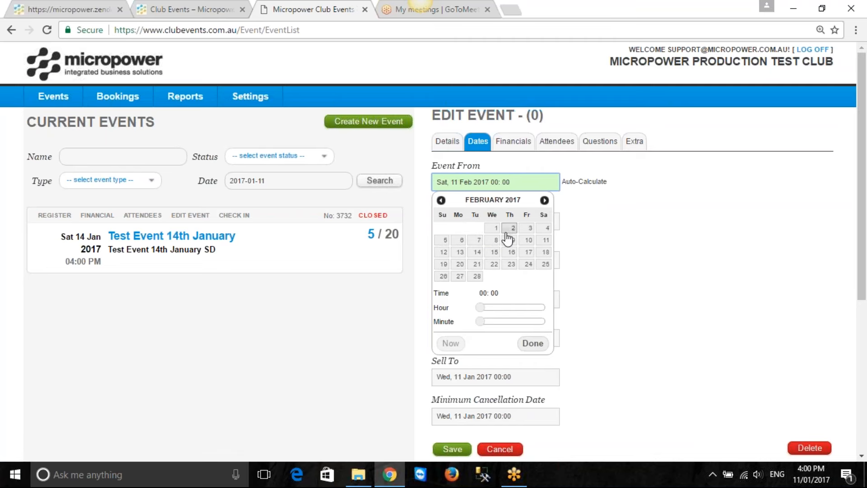
left_click(528, 229)
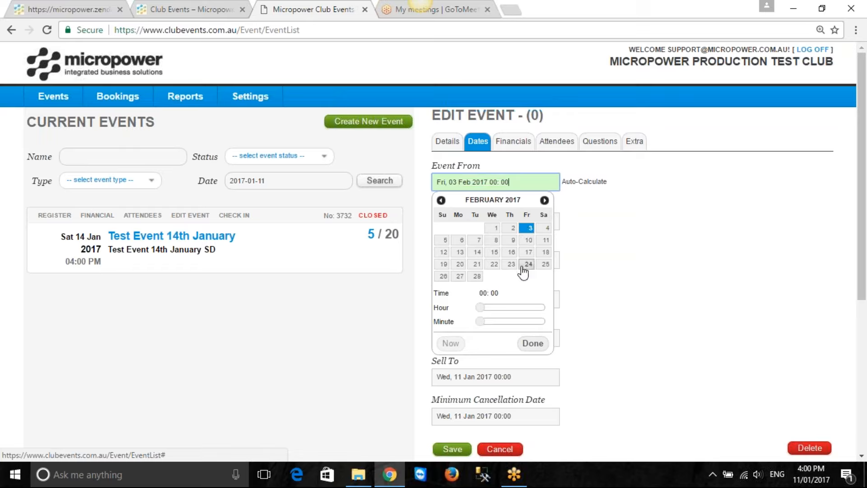
left_click(481, 307)
left_click_drag(481, 308, 531, 307)
left_click_drag(486, 322, 516, 322)
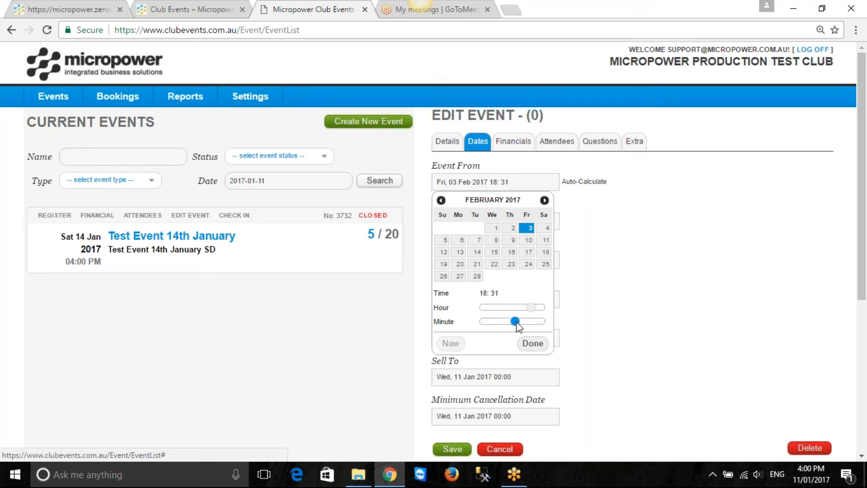
left_click_drag(516, 323, 516, 323)
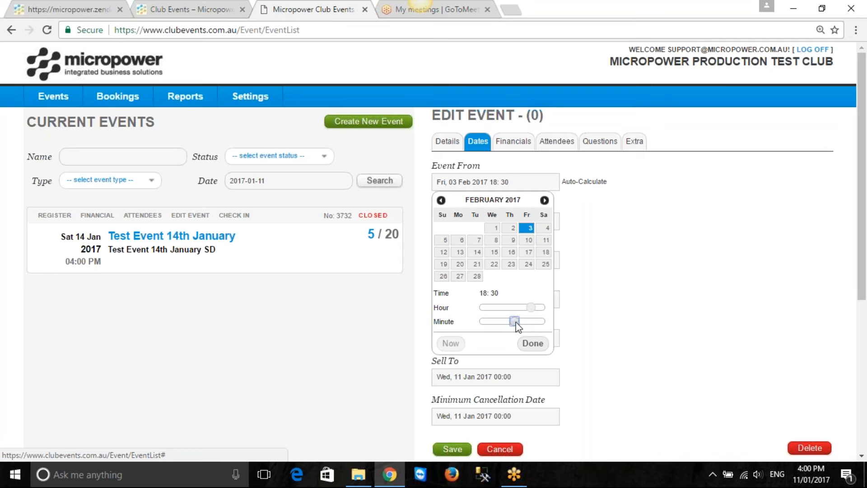
left_click(532, 344)
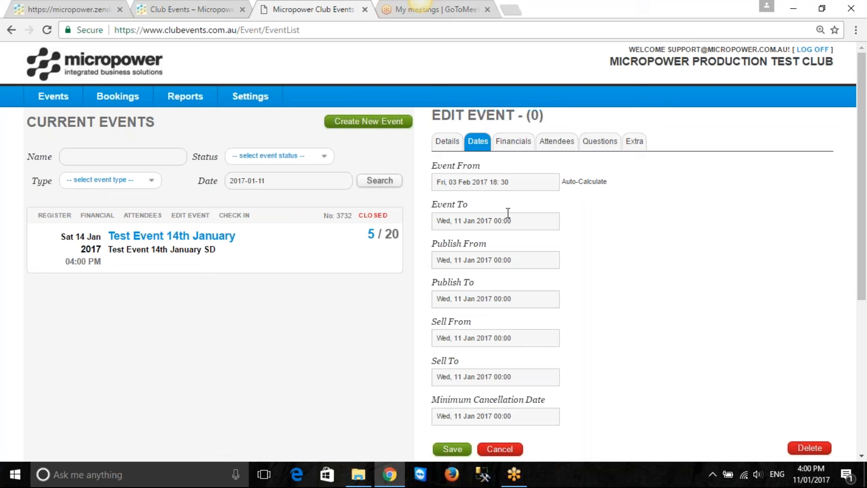
left_click(587, 183)
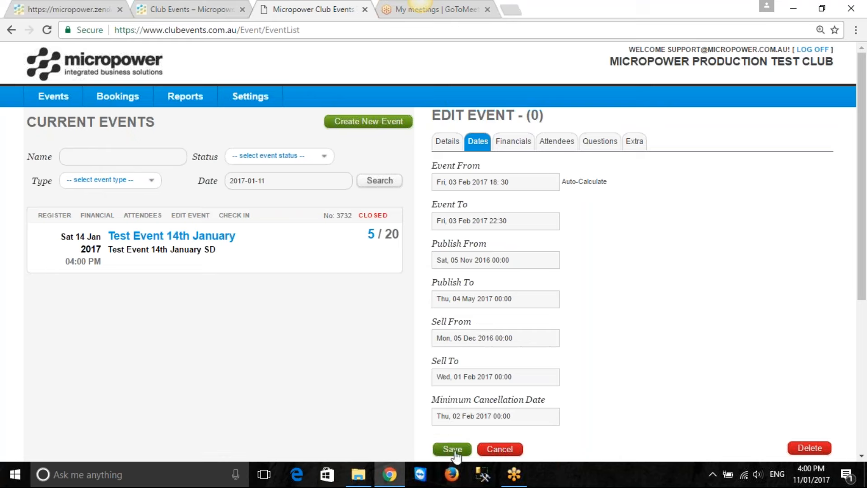
Turn on Show Prices in the event's financial settings
left_click(521, 146)
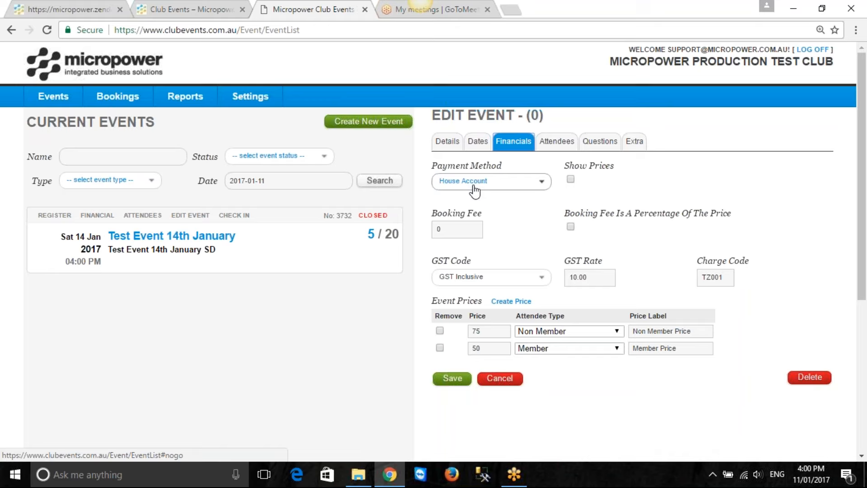
left_click(571, 180)
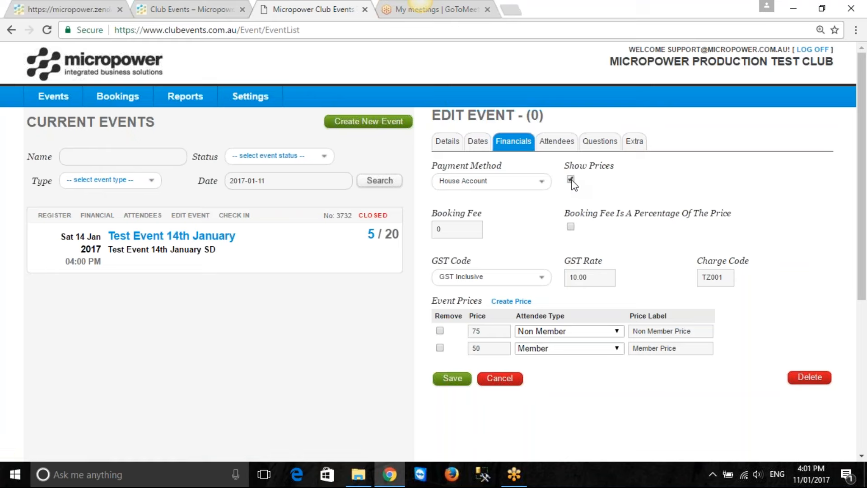
left_click(446, 231)
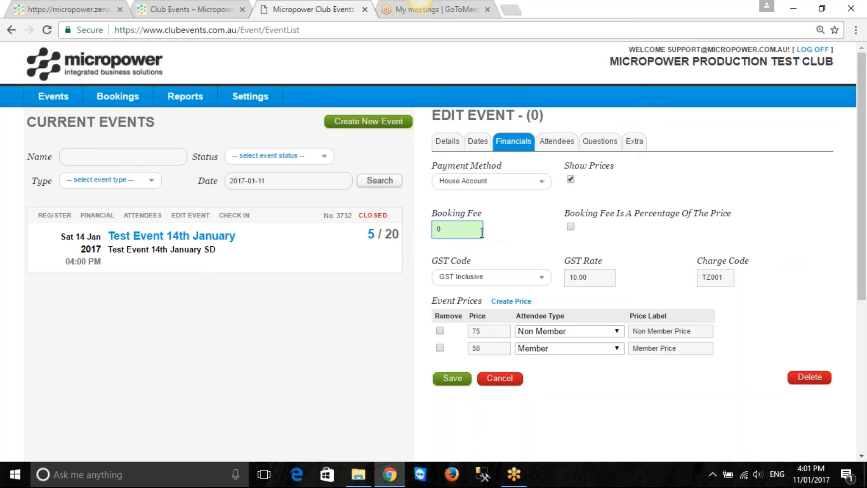
left_click(727, 277)
double_click(728, 277)
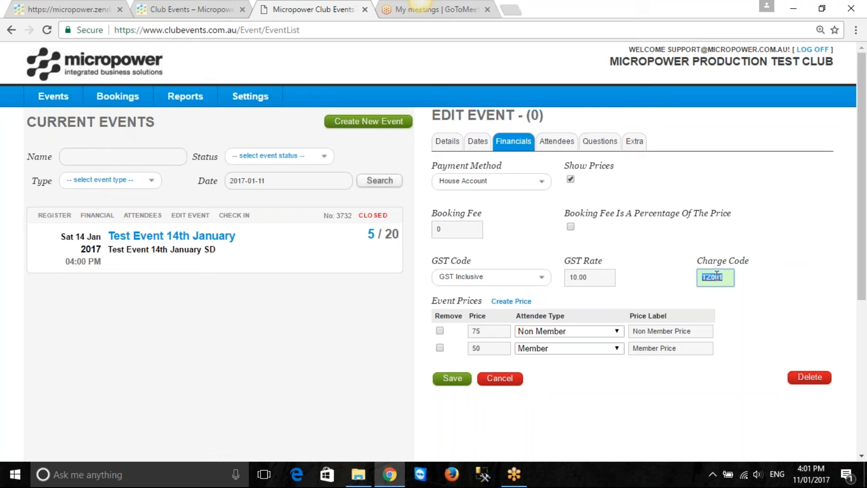
Set the event's Non Member price to 150 and its Member price to 75
left_click_drag(493, 330, 470, 331)
type("150")
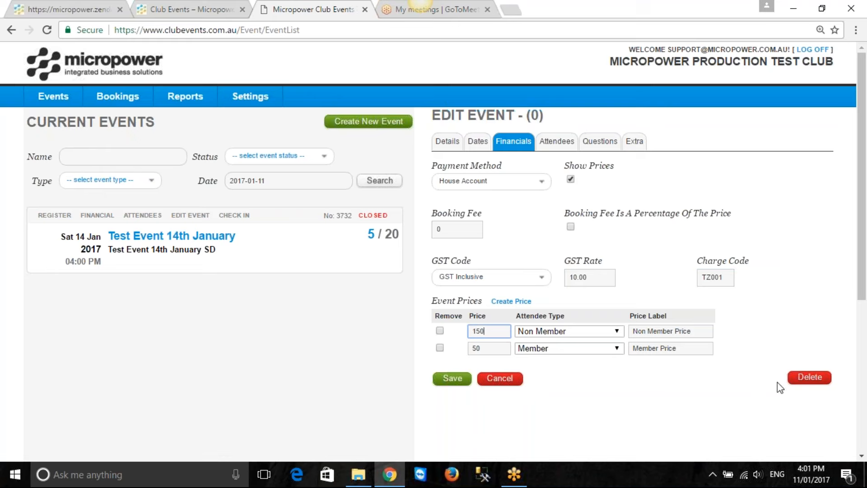
left_click_drag(486, 348, 471, 348)
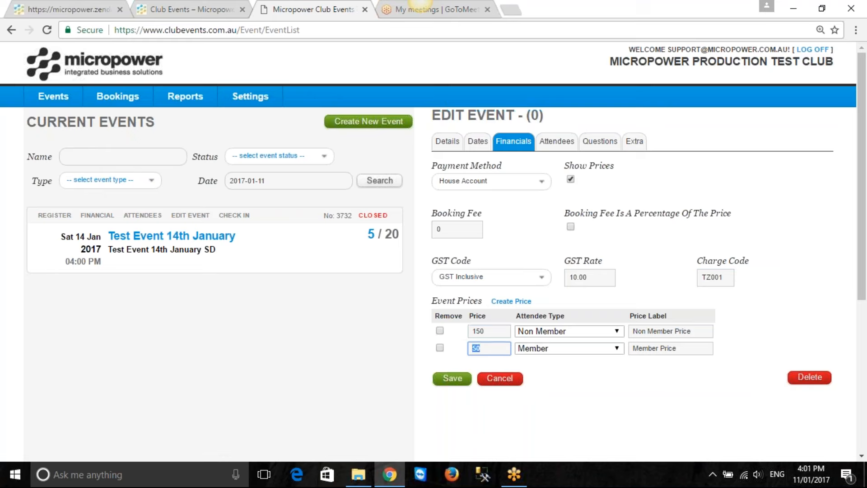
type("75")
Mark the Member price for removal, and set the 150 price's attendee type to Members or Non Member with the label "Dinner Price"
left_click(438, 347)
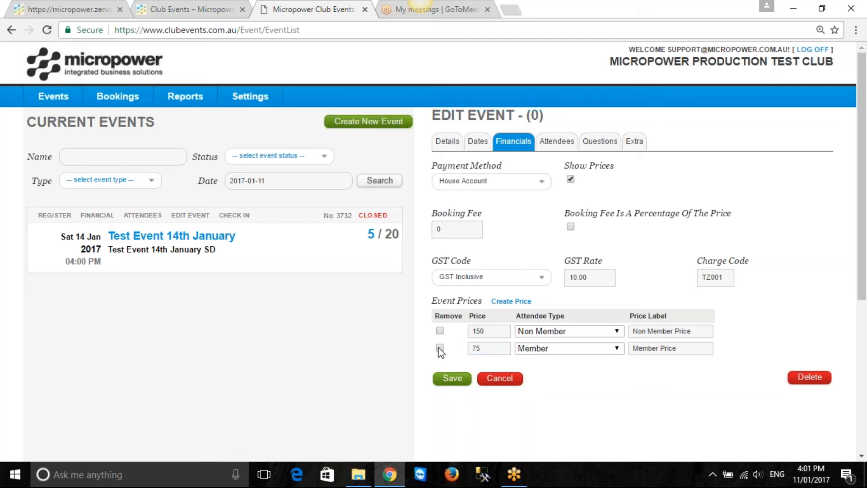
left_click(616, 332)
left_click(579, 363)
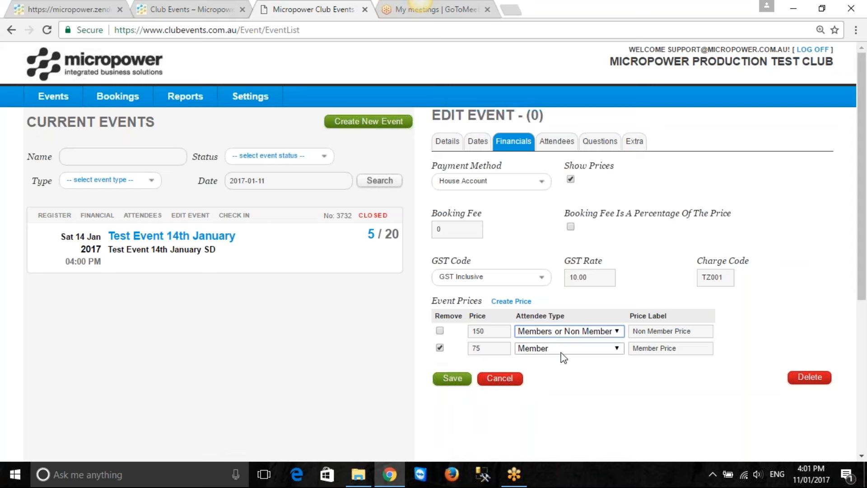
left_click_drag(696, 331, 605, 319)
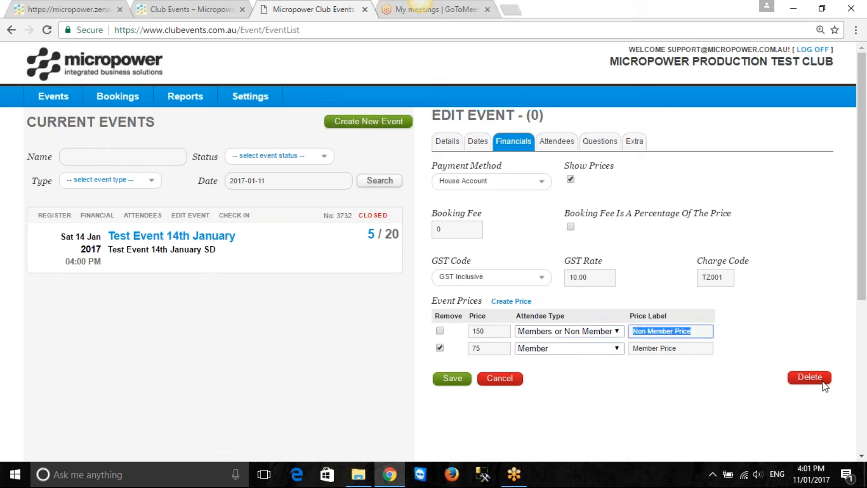
type("Dinner Price")
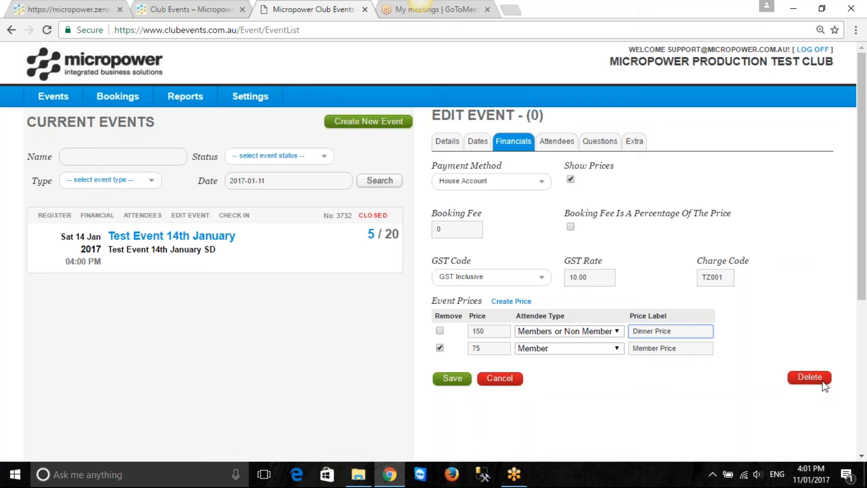
Set the event's maximum attendees to 100 and its minimum bookings to 75
left_click(561, 144)
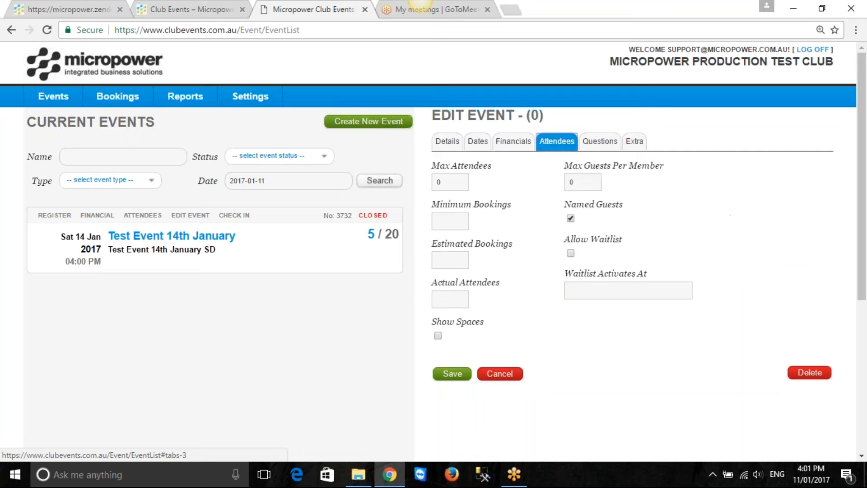
double_click(452, 182)
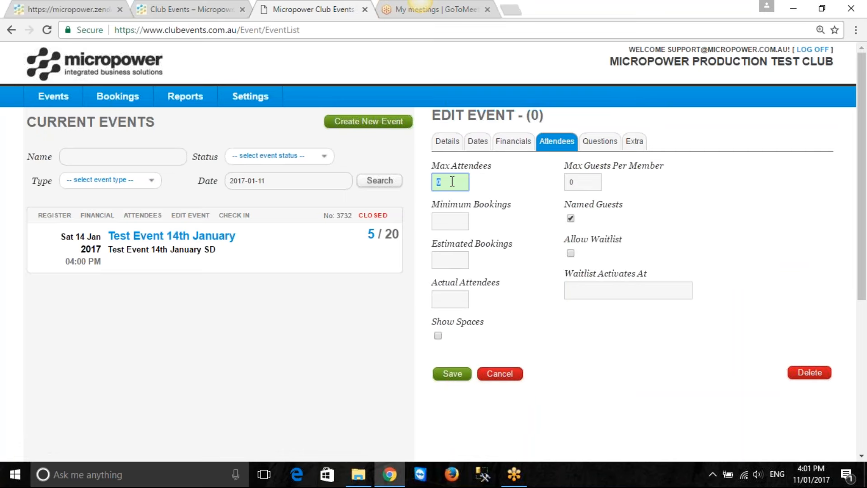
type("100")
left_click(458, 221)
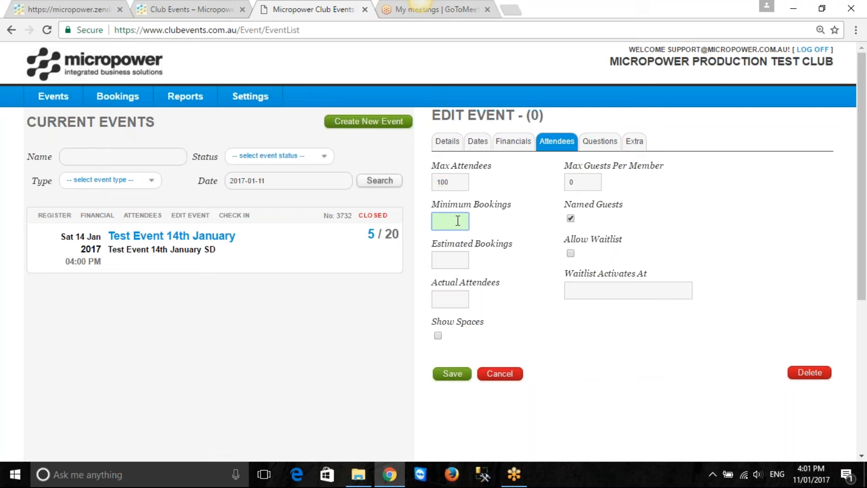
type("75")
left_click(455, 255)
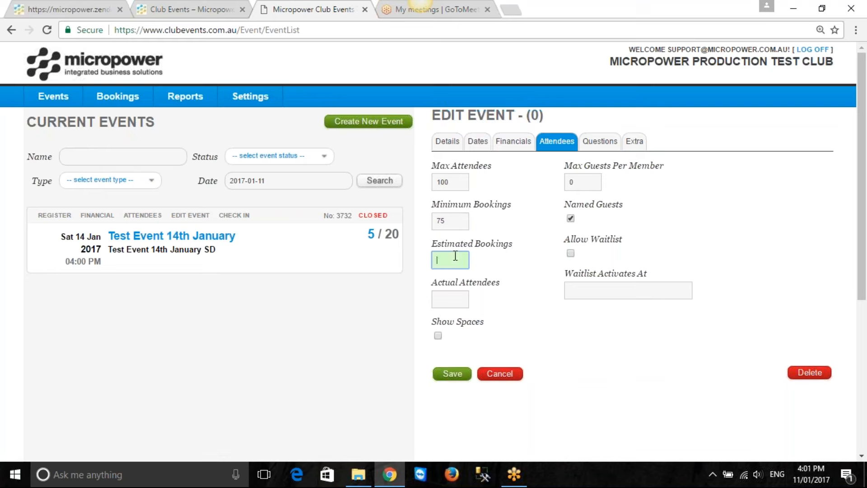
left_click(453, 300)
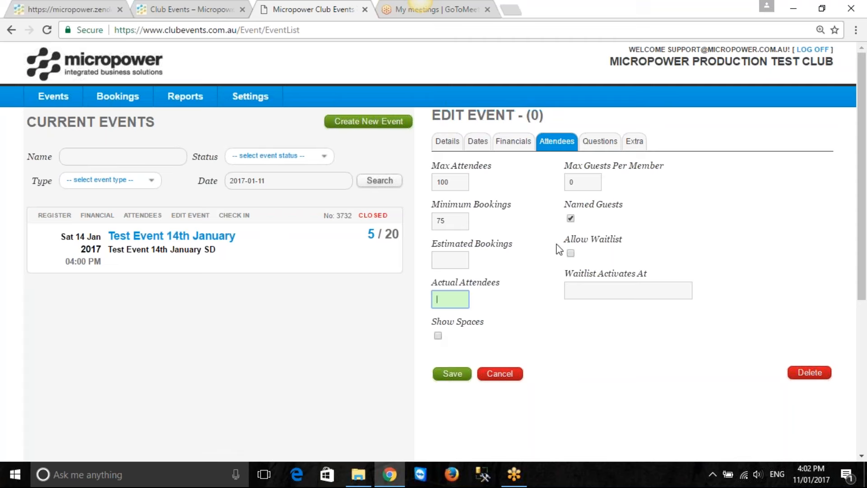
Allow a waitlist for the event and set it to activate at 100
left_click(582, 182)
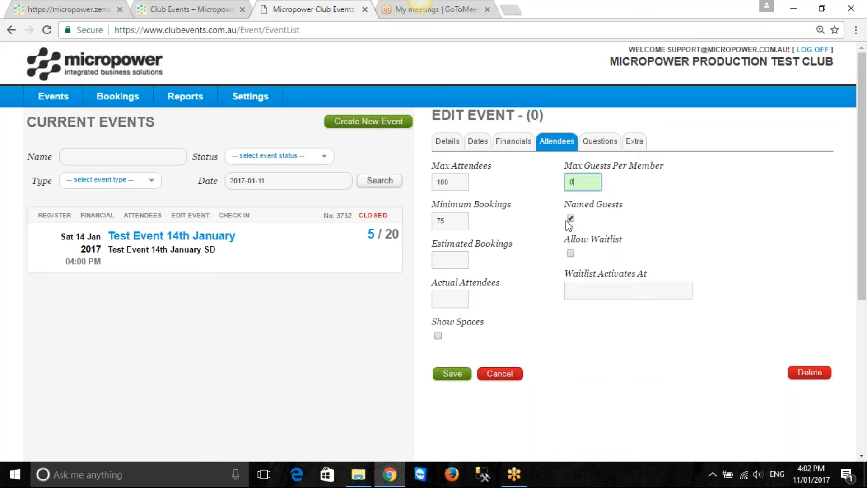
left_click(571, 253)
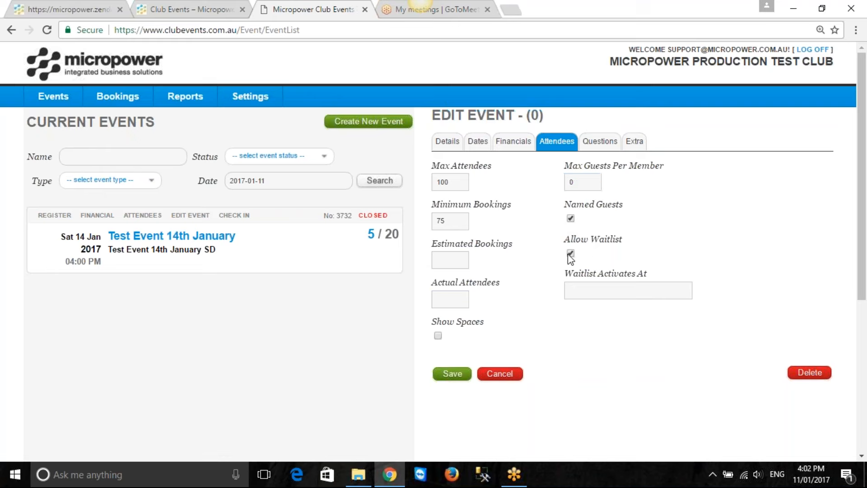
left_click(607, 289)
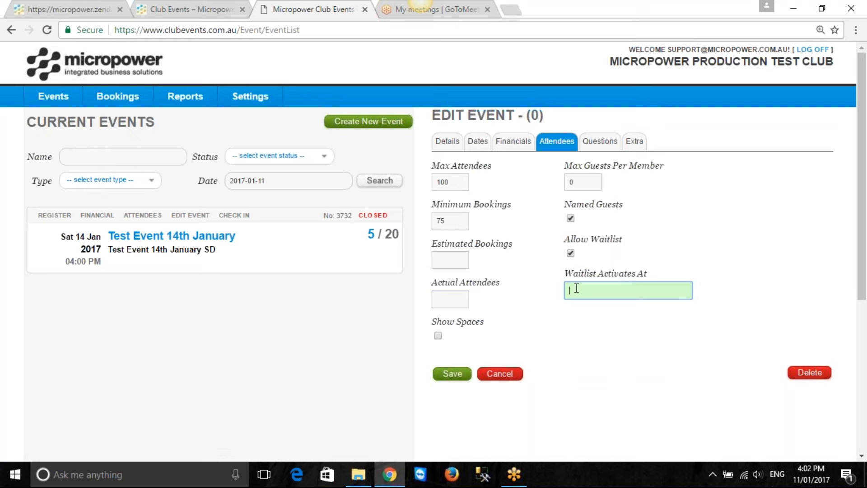
type("95")
key("BackSpace")
key("BackSpace")
type("100")
Add a Paragraph question to the event reading "Do you want to sit with a particular group?"
left_click(604, 144)
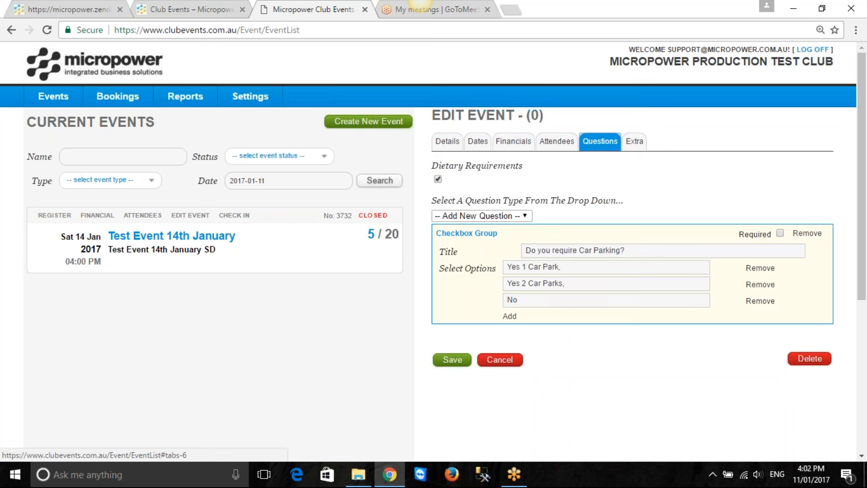
left_click(528, 219)
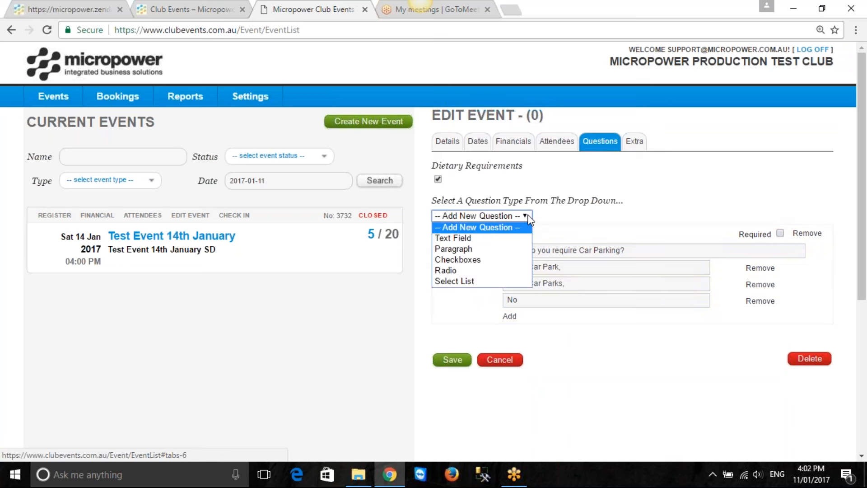
left_click(475, 248)
left_click(538, 355)
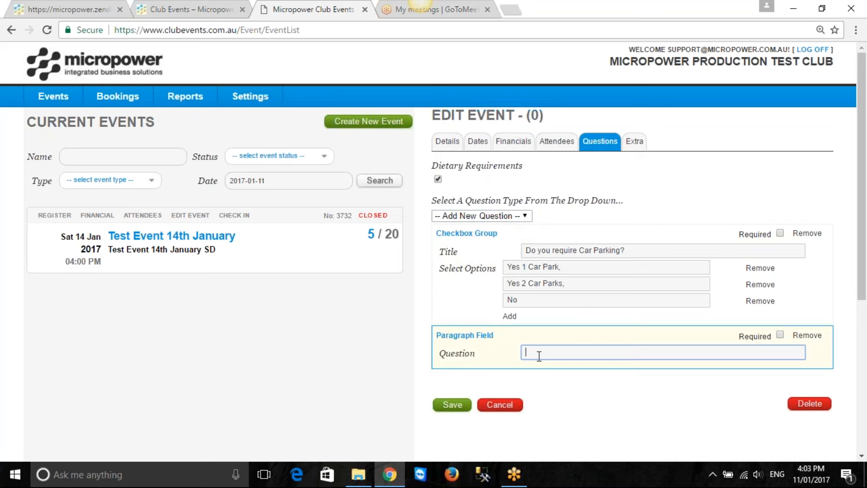
type("Do you want to sit with a particular group?")
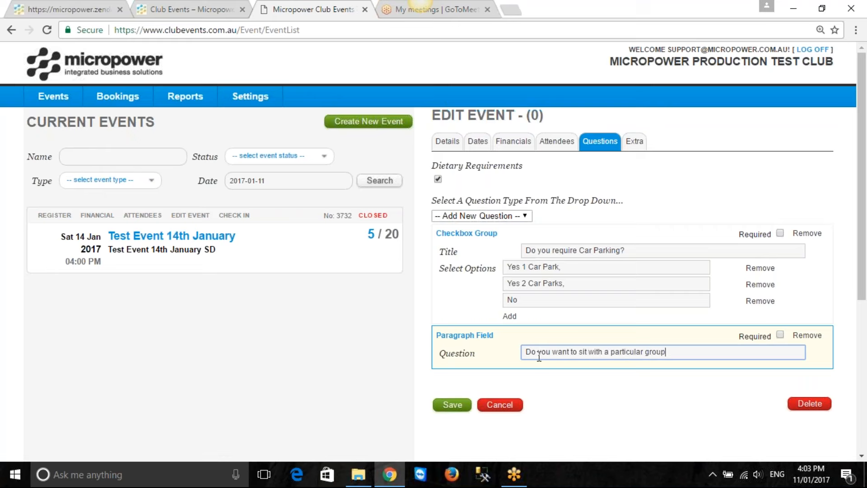
Remove the "Do you require Car Parking?" checkbox question from the event's questions
left_click(782, 238)
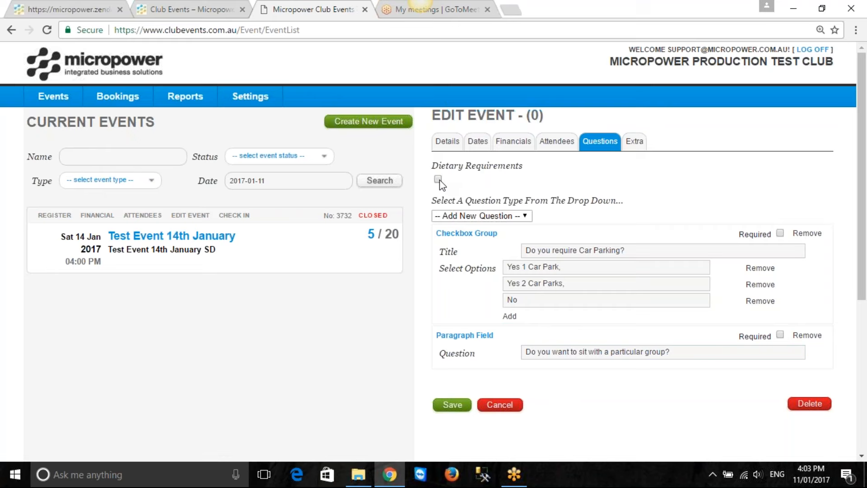
left_click(439, 180)
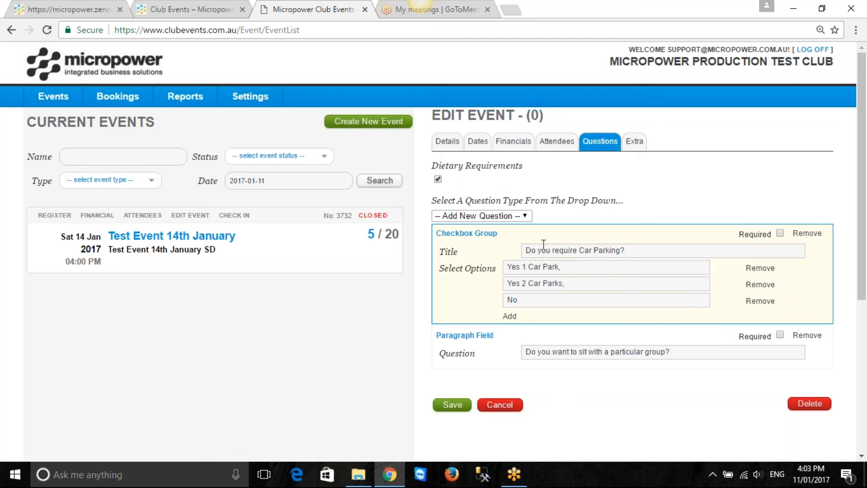
left_click(806, 235)
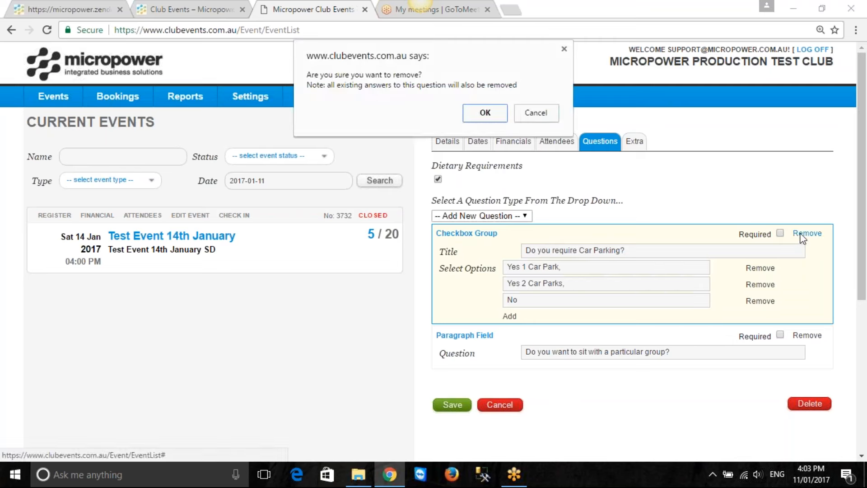
left_click(481, 113)
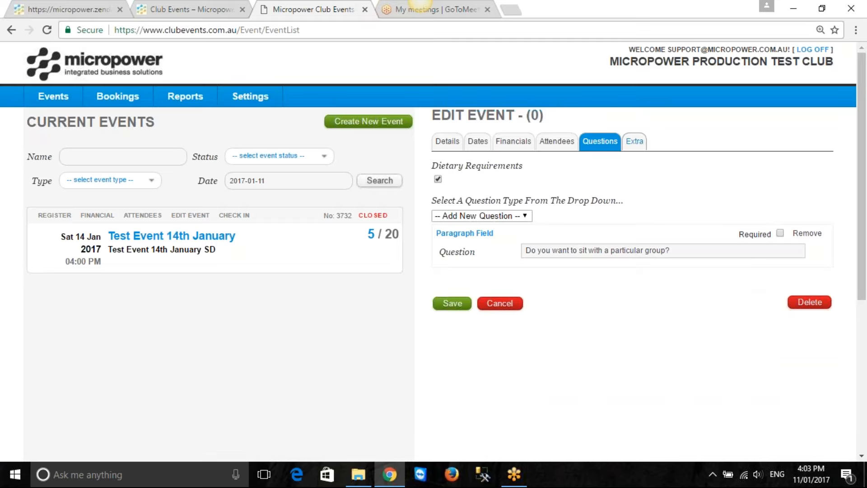
Write the event's special note as "Black & White dress code. Ladies dress is smart casual."
left_click(635, 144)
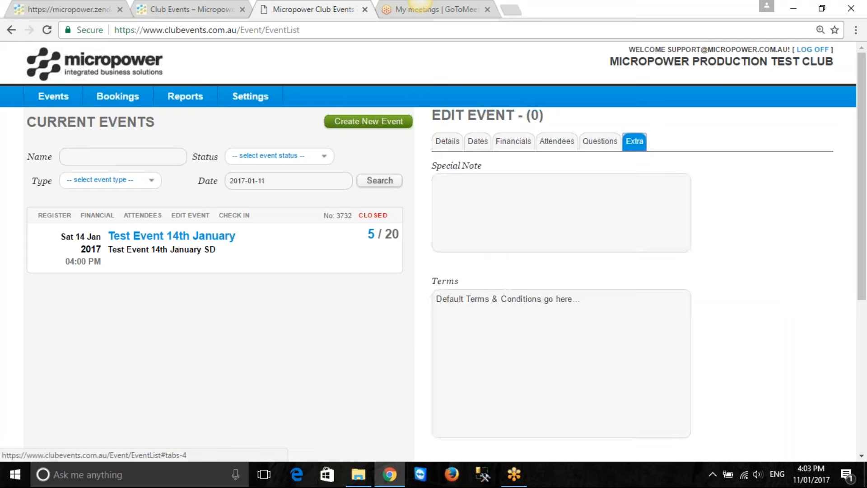
left_click(505, 199)
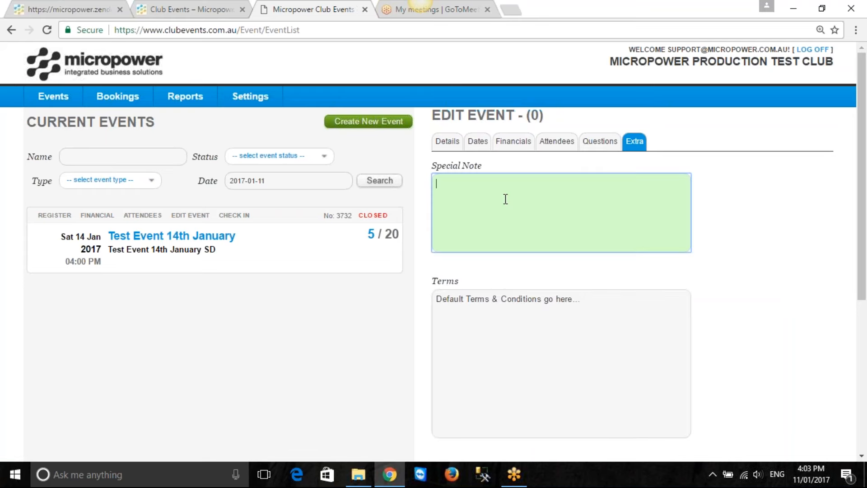
type("Black & White dress")
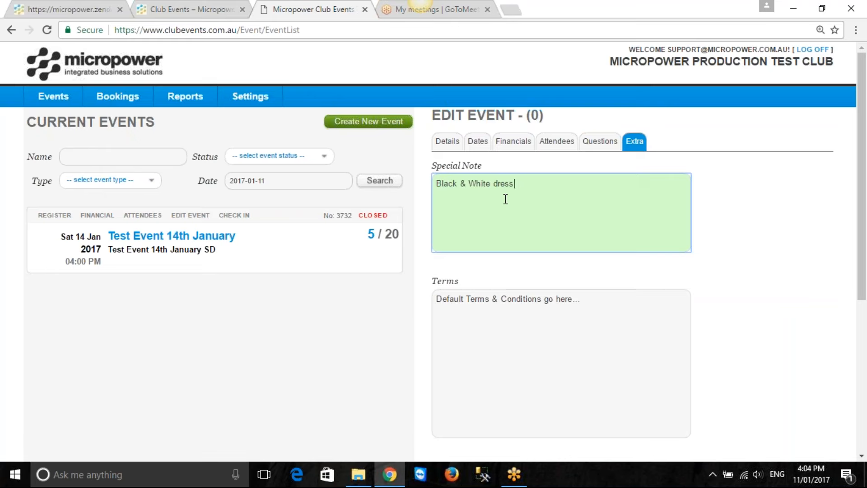
type(" code.  Ladies dress is smart casual.")
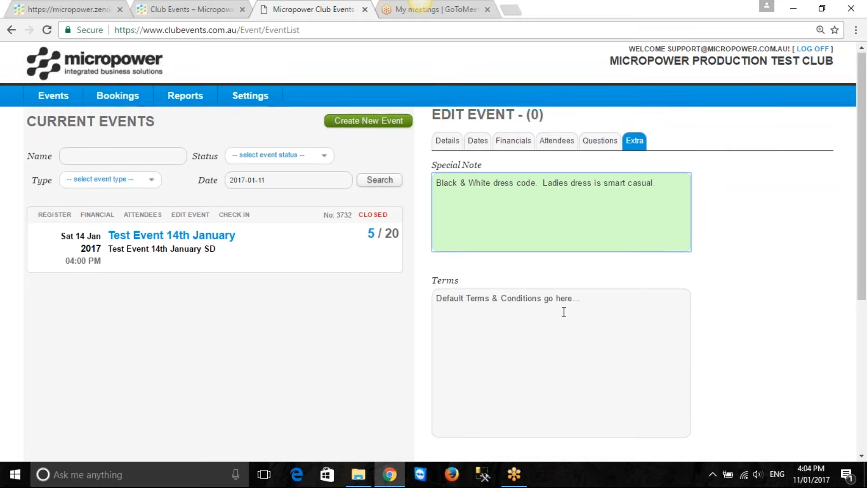
scroll(564, 312, "down", 1)
left_click_drag(593, 240, 429, 239)
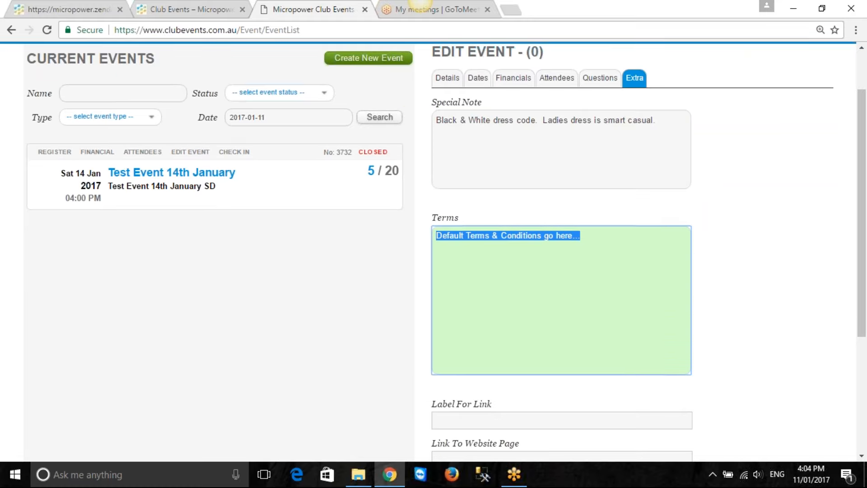
scroll(554, 281, "down", 2)
scroll(555, 280, "down", 1)
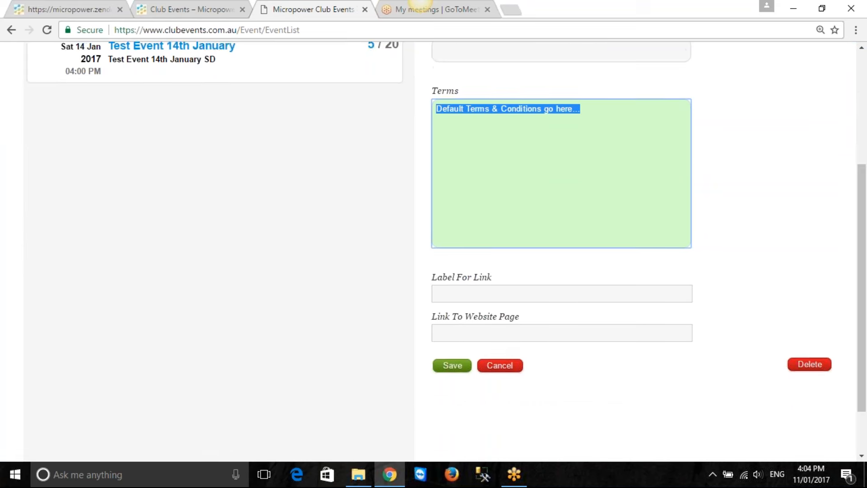
left_click(452, 294)
left_click(454, 334)
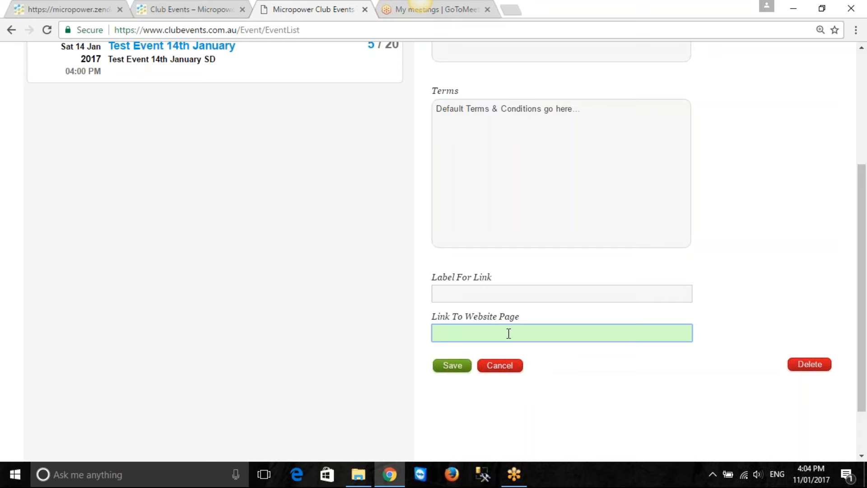
type("http://www.website.com.au/specialpage")
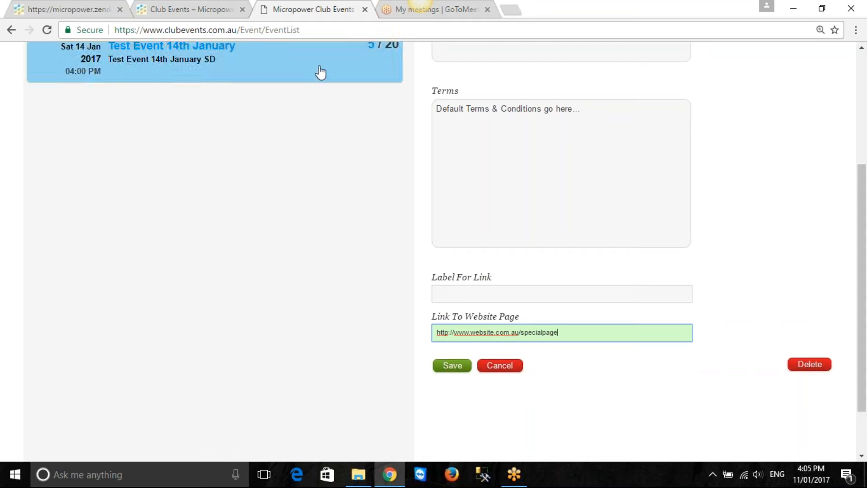
triple_click(564, 333)
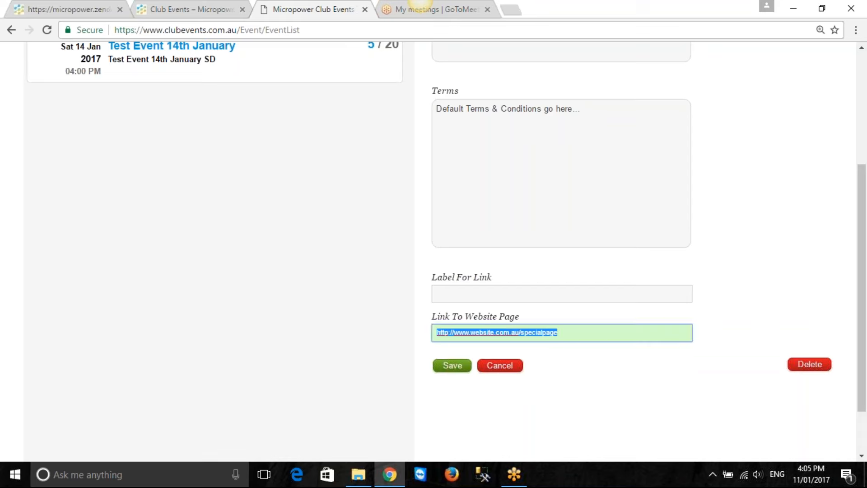
Clear the event's Link To Website Page field and save the new event
key("BackSpace")
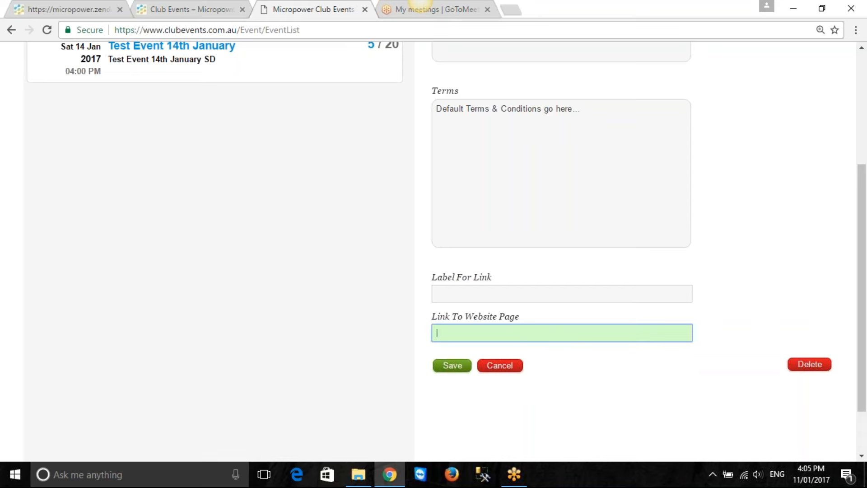
left_click(452, 366)
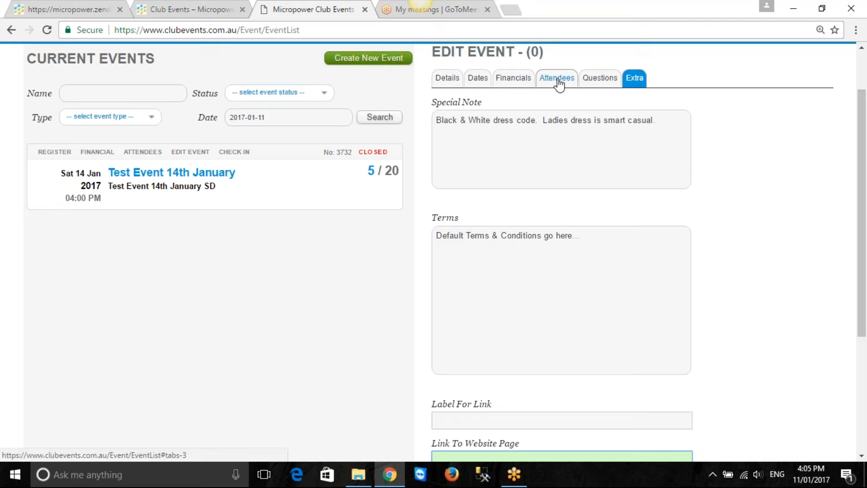
scroll(542, 226, "down", 3)
left_click(454, 367)
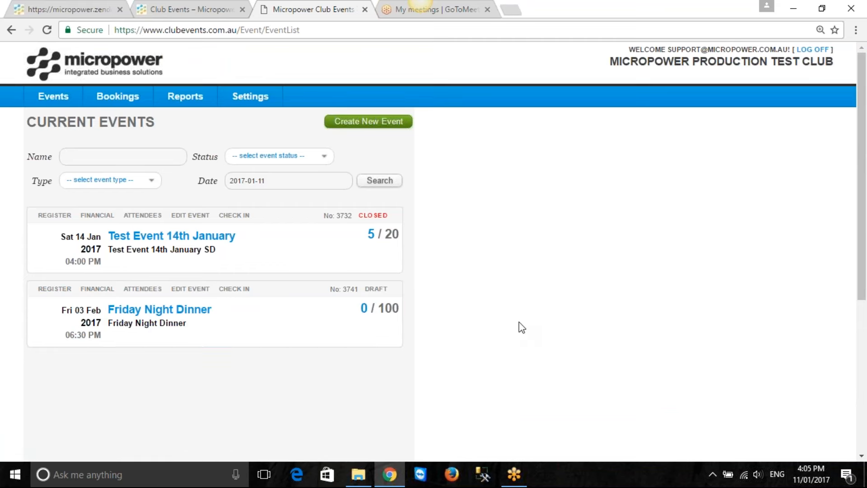
Open the Friday Night Dinner event for editing and review its details, dates, financials and attendee settings
left_click(192, 295)
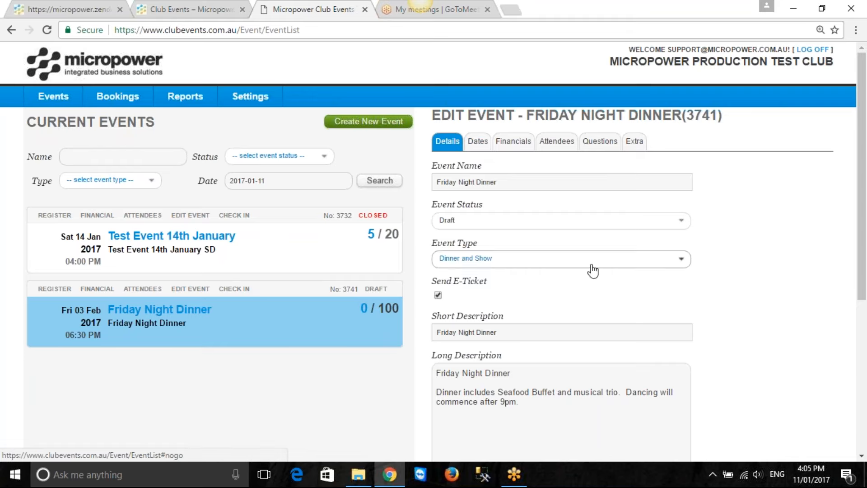
scroll(590, 271, "down", 3)
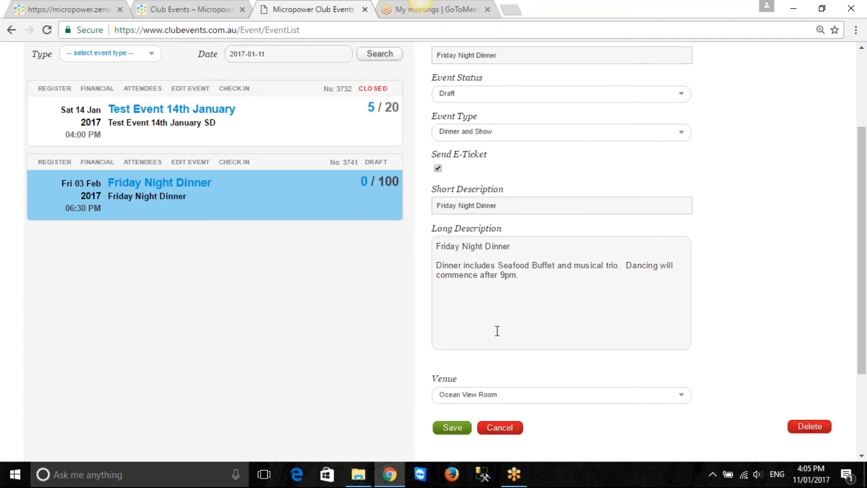
left_click(455, 430)
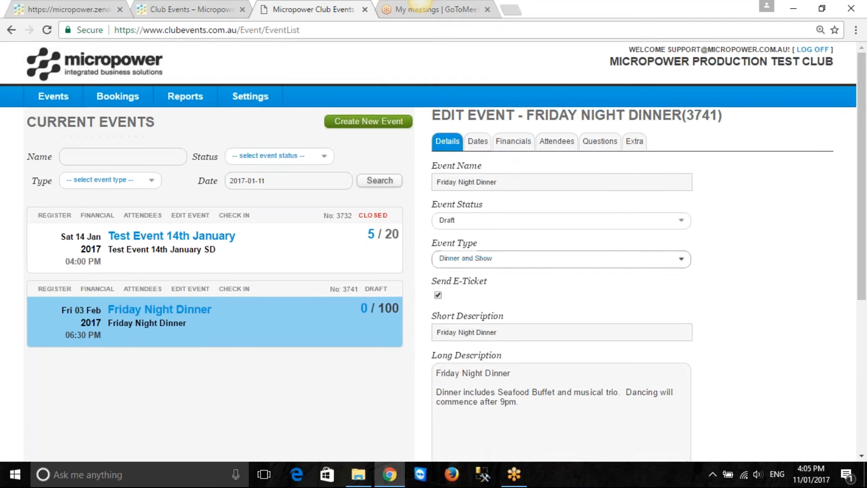
left_click(477, 141)
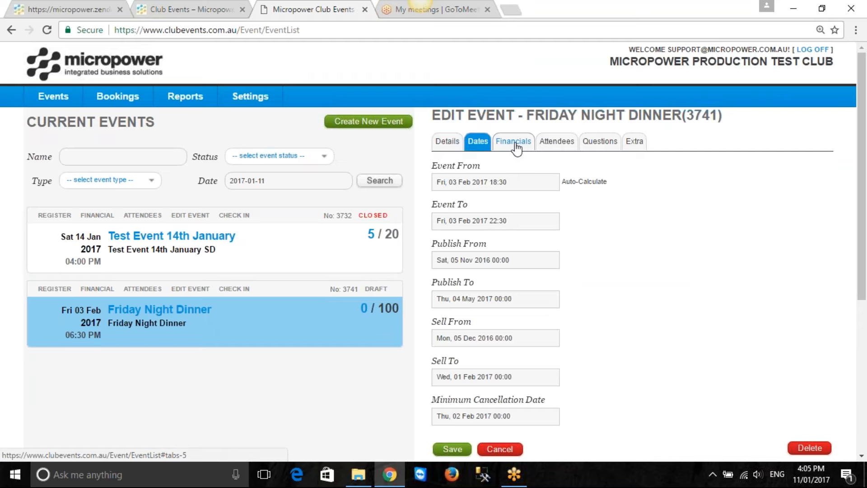
left_click(515, 144)
left_click(556, 142)
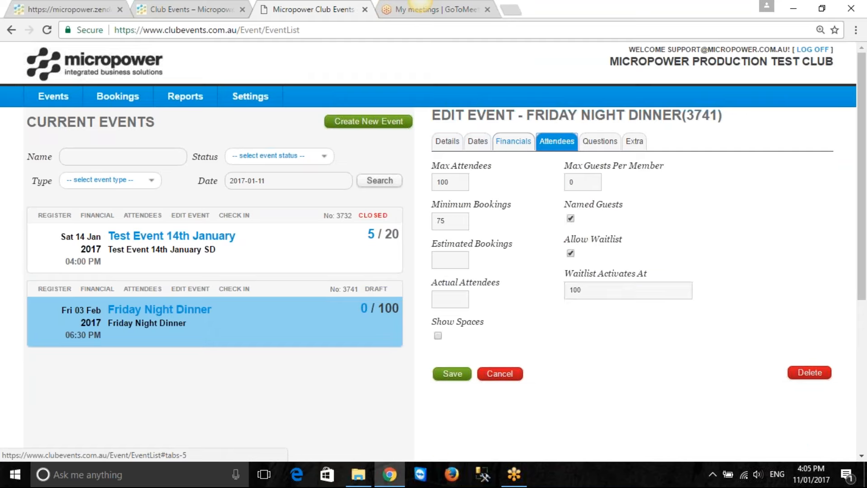
Change the Friday Night Dinner event's short description to "Friday Night Dinner & SHow" and save the event
left_click(449, 141)
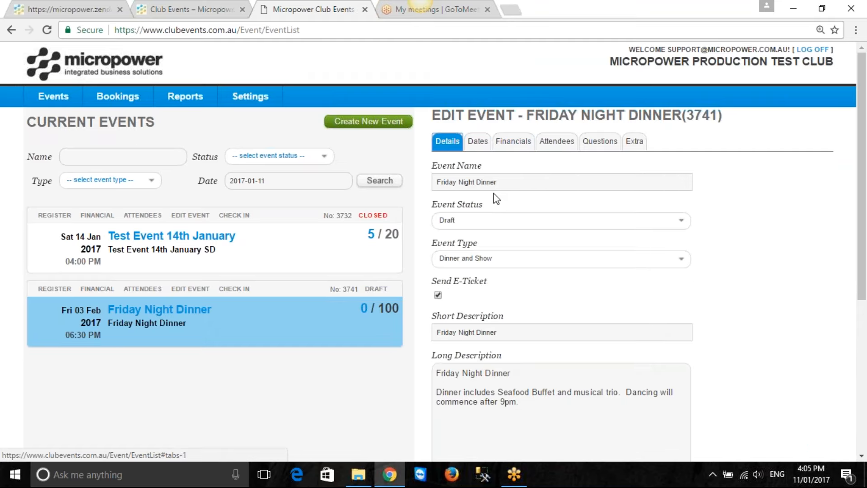
left_click(515, 332)
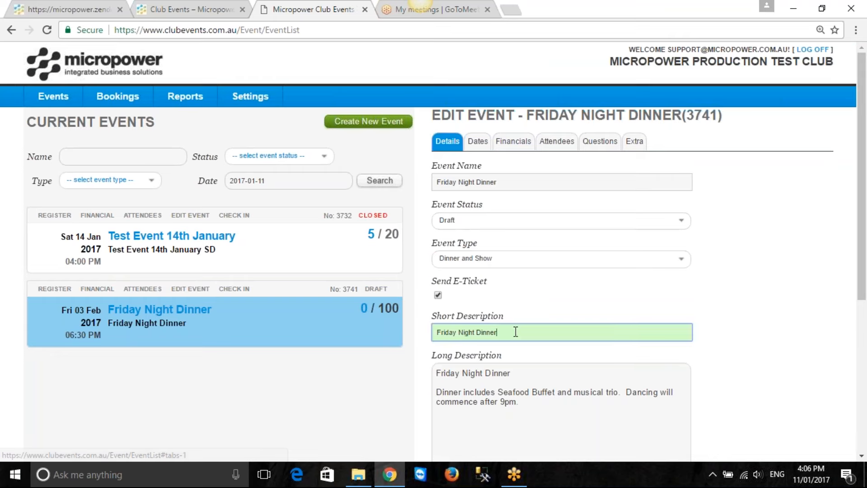
type("& SHow")
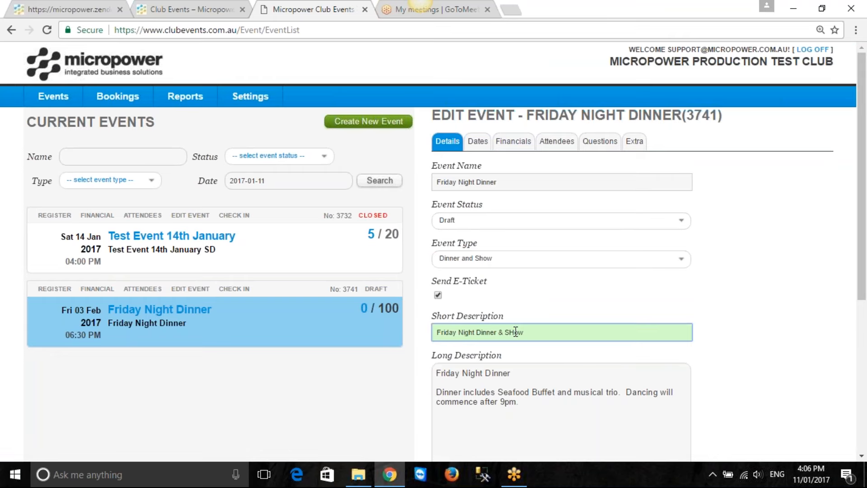
scroll(528, 414, "down", 3)
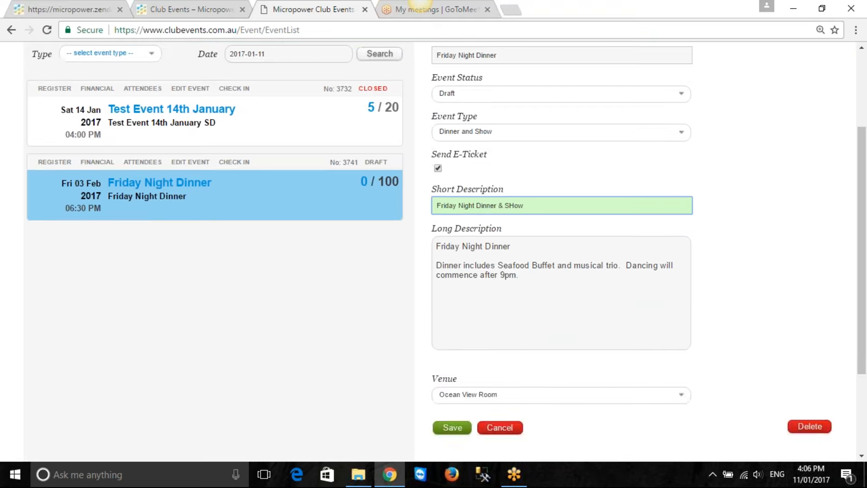
left_click(451, 428)
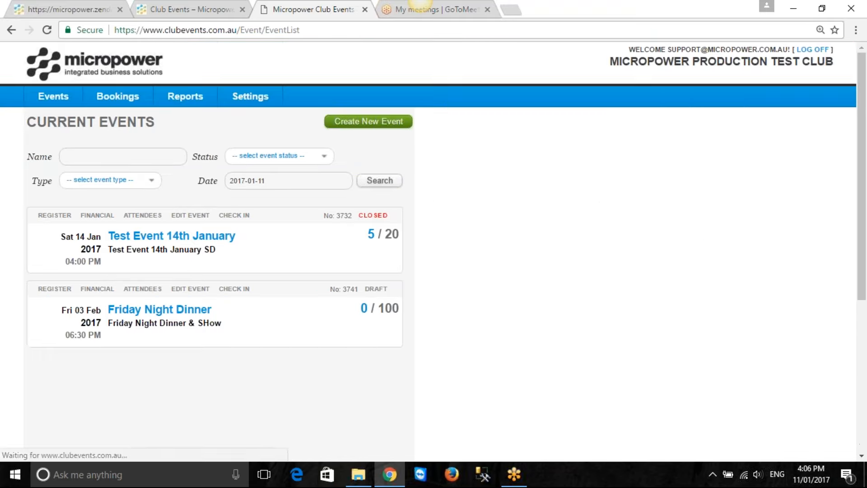